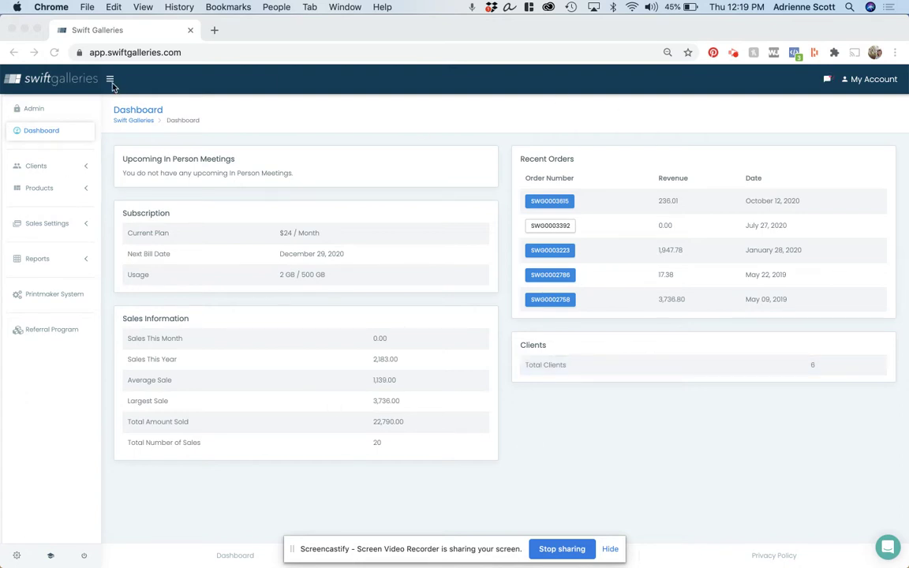
Open the product management page and start manually creating a new product
left_click(48, 191)
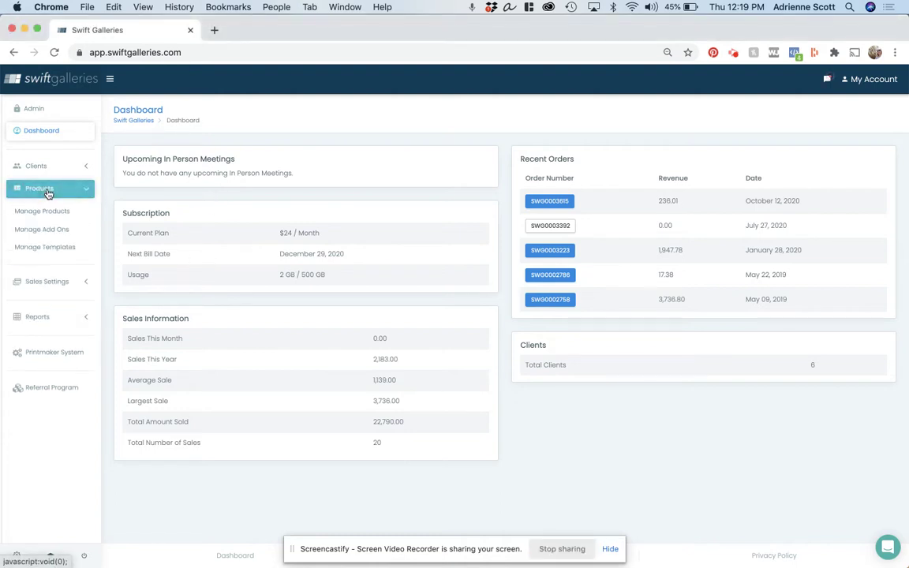
left_click(45, 211)
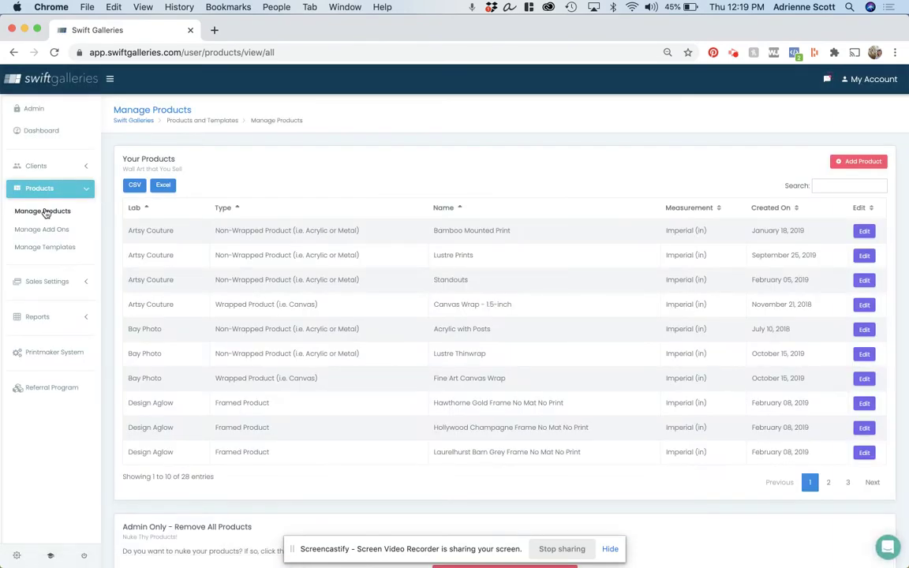
left_click(861, 162)
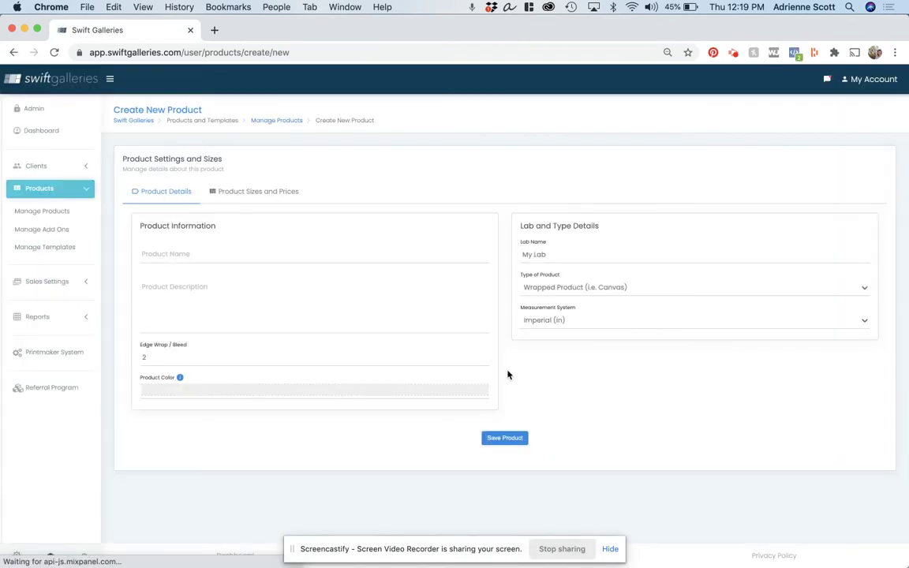
Name the product "9-Up Frame" and describe it as "Nine beautiful images in a black frame"
left_click(200, 256)
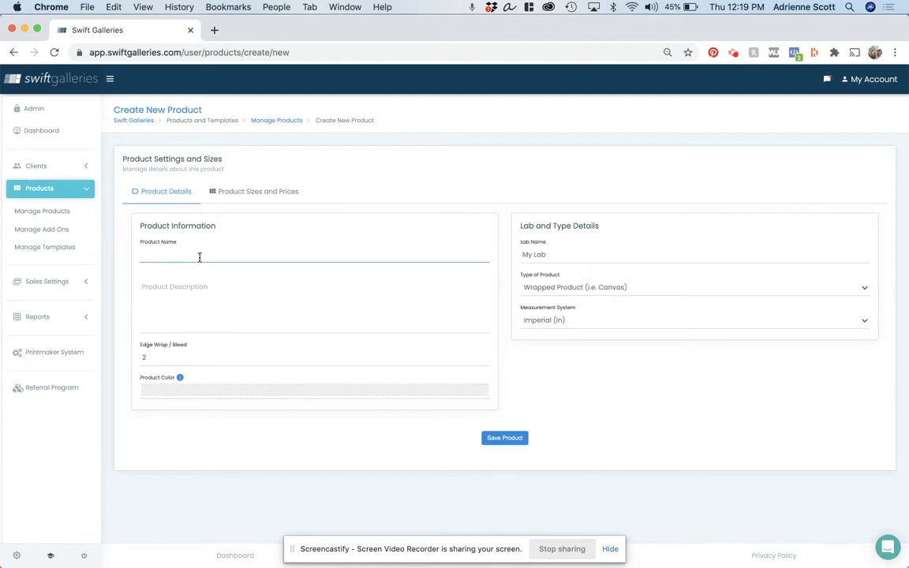
type("9-Up Frame")
left_click(167, 280)
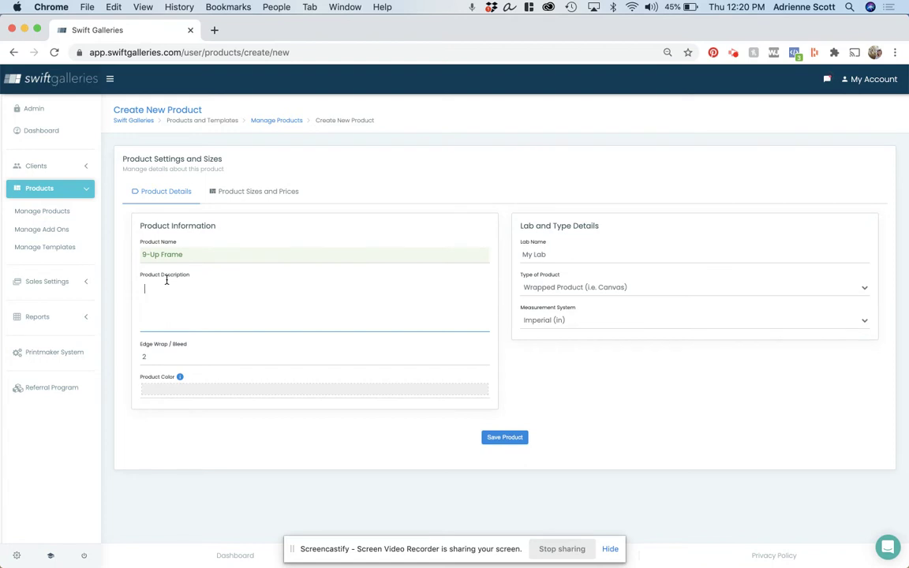
type("Nine beautiful images in a black frame")
Set the product type to Framed Product and the mat width to 0 inches
left_click(652, 288)
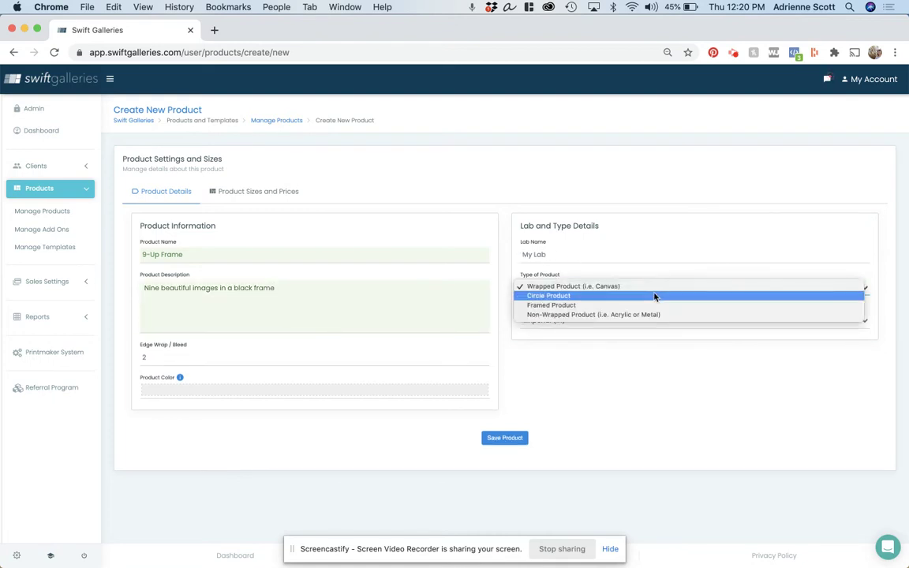
key("Escape")
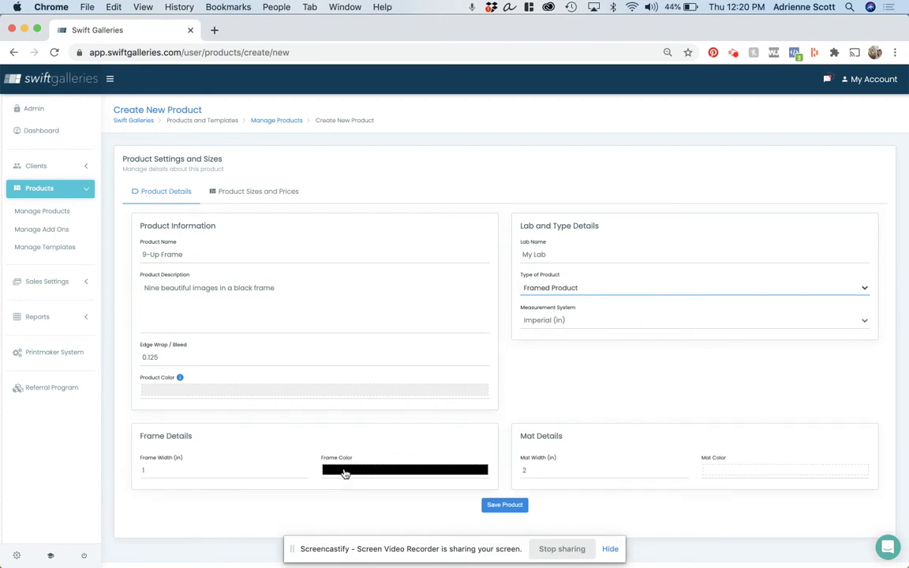
left_click(372, 471)
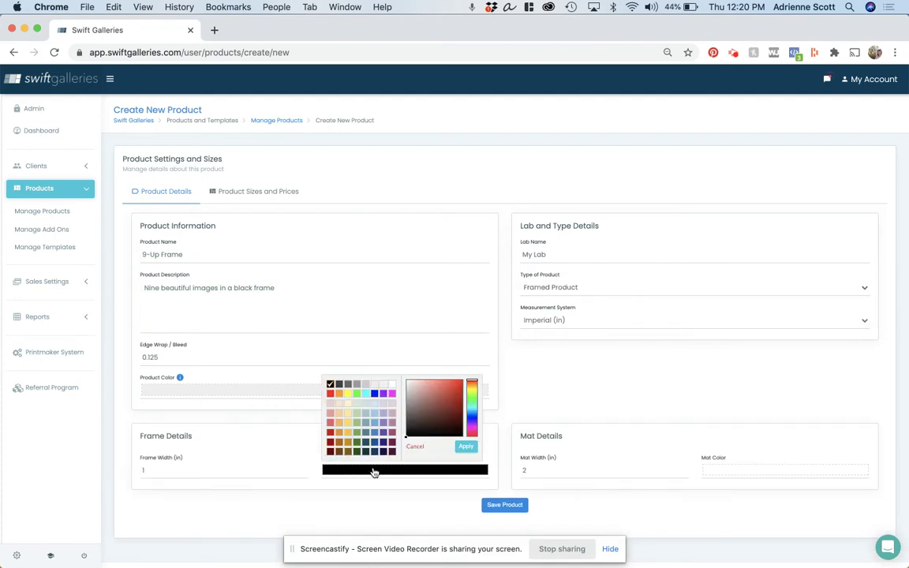
left_click(374, 471)
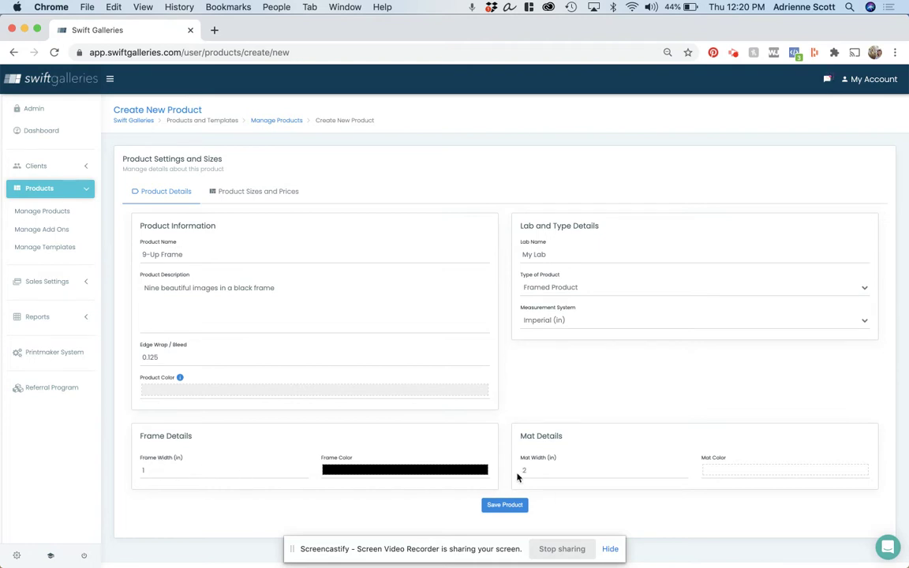
left_click(559, 474)
Remove every default size of the 9-Up Frame product except 20x20
left_click(254, 193)
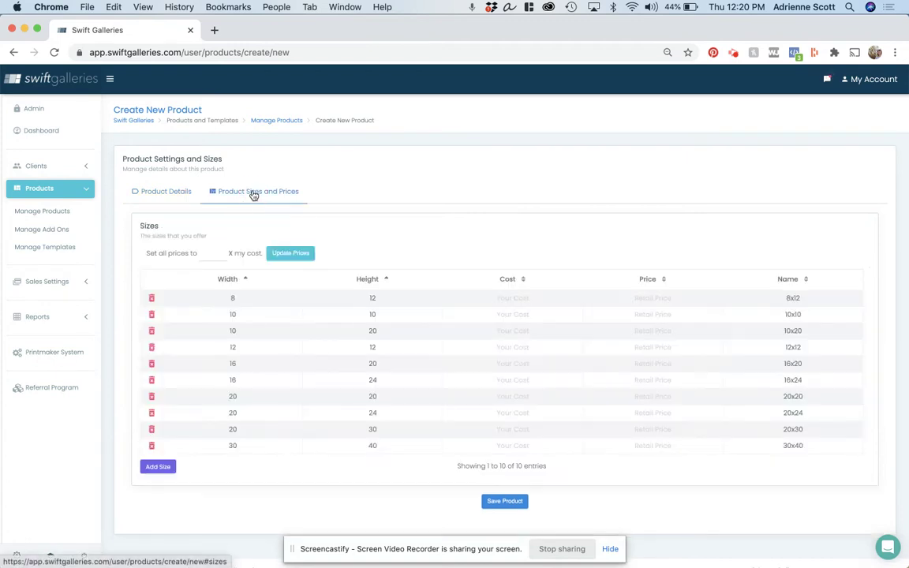
left_click(151, 299)
left_click(152, 299)
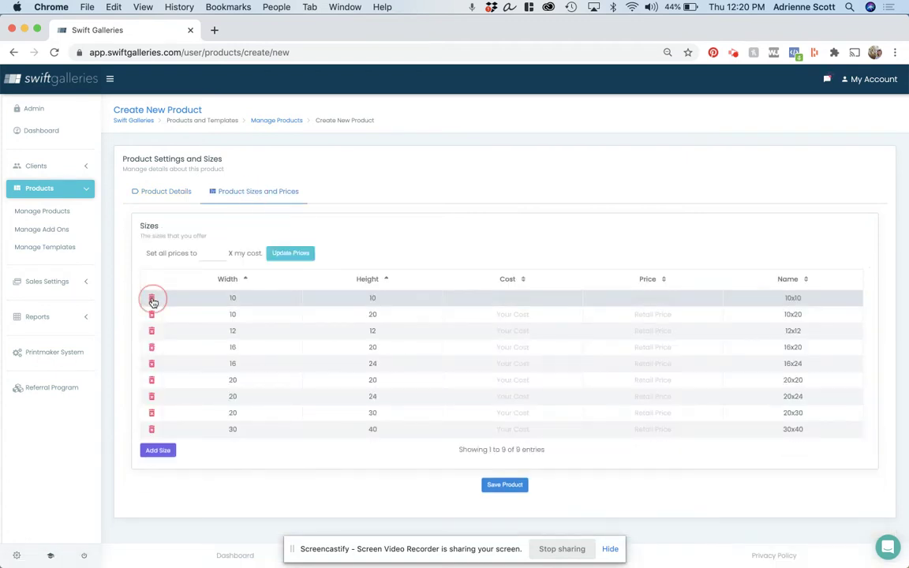
left_click(151, 298)
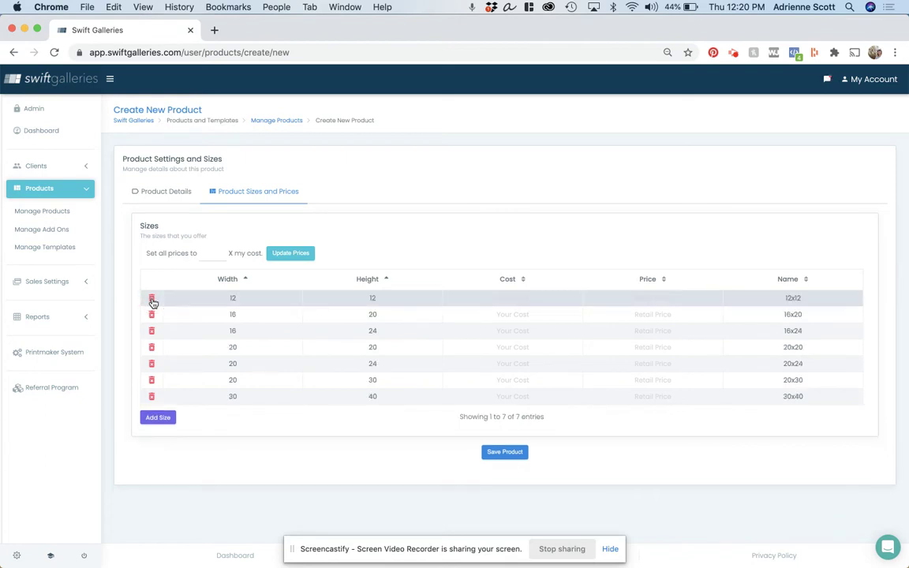
left_click(152, 299)
left_click(152, 299)
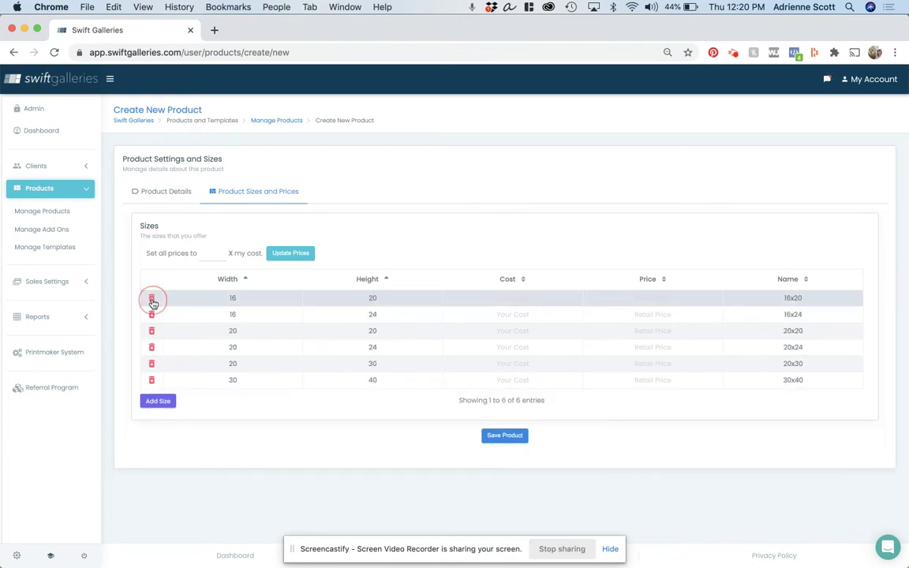
left_click(151, 299)
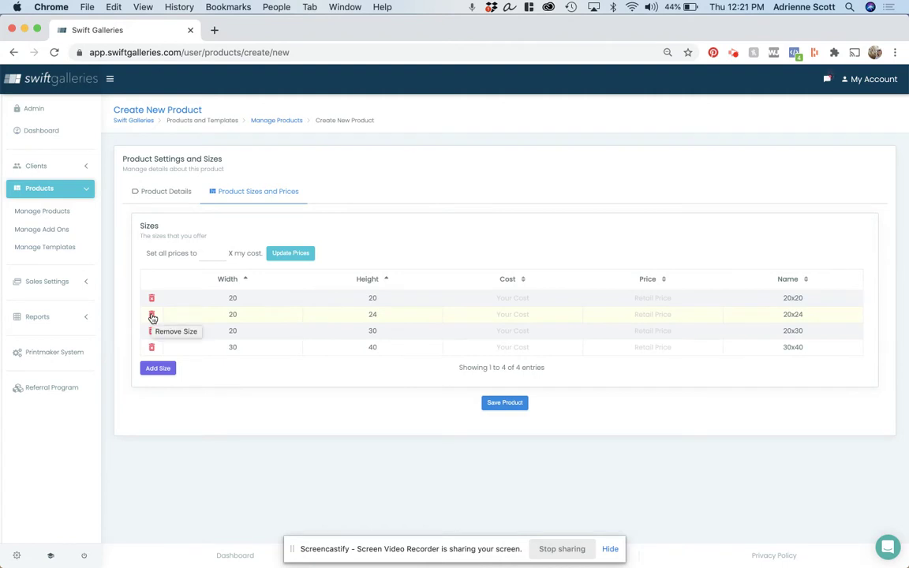
left_click(152, 315)
left_click(152, 316)
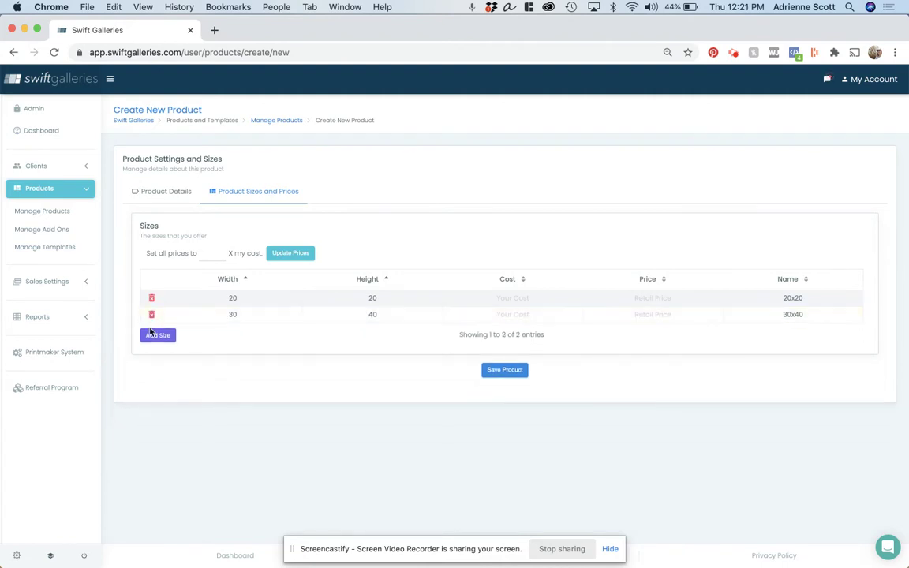
left_click(150, 315)
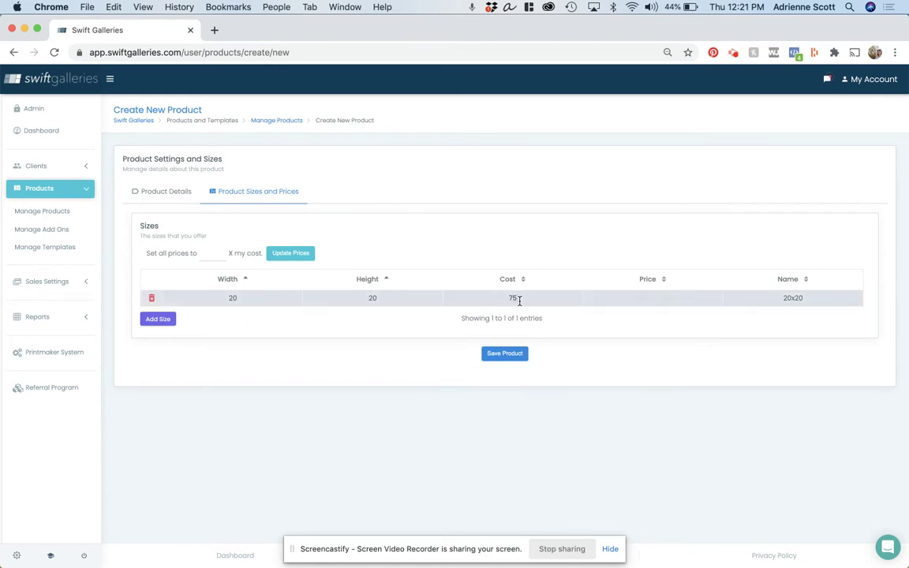
Give the 20x20 size a cost of 75.00 and a retail price of 450.00, and save the product
type(".00")
key("Tab")
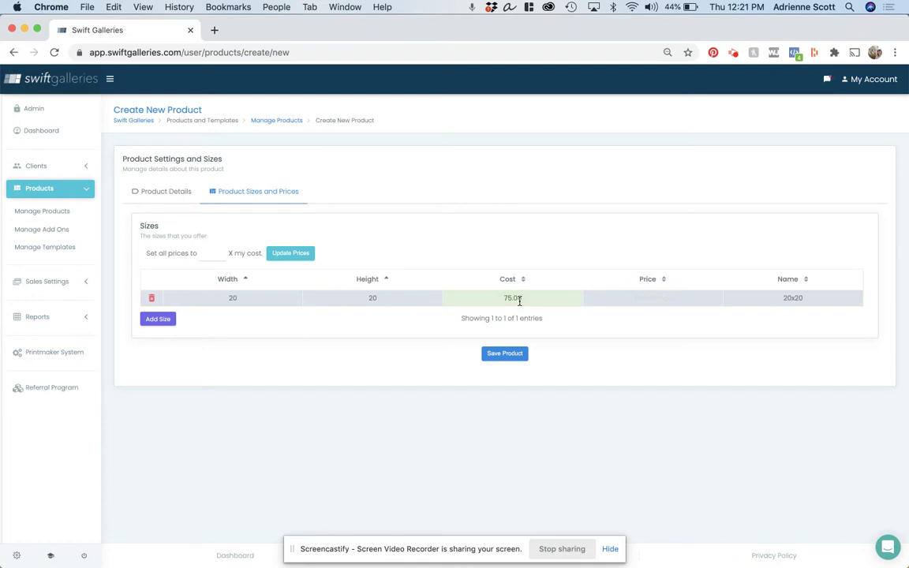
type("450.00")
left_click(510, 355)
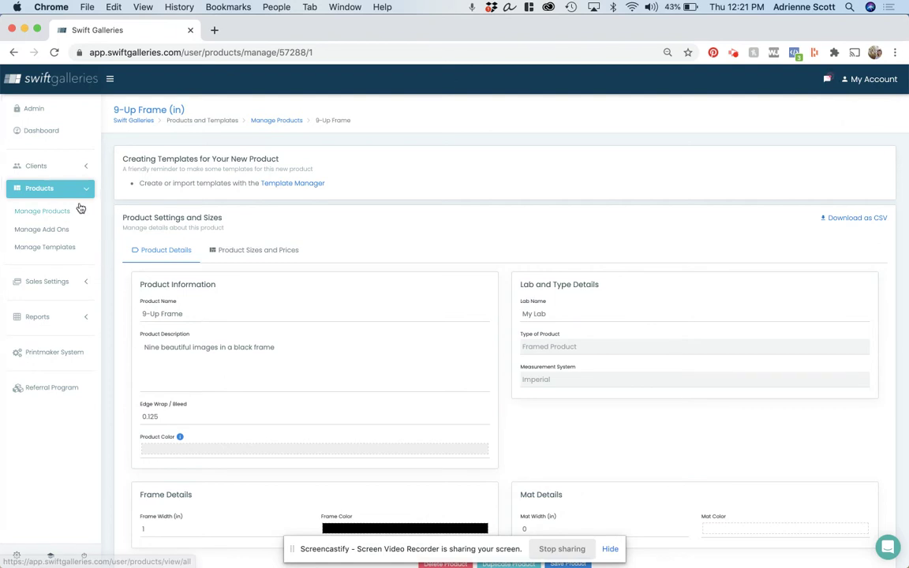
Return to the product list and start manually creating another product
left_click(45, 213)
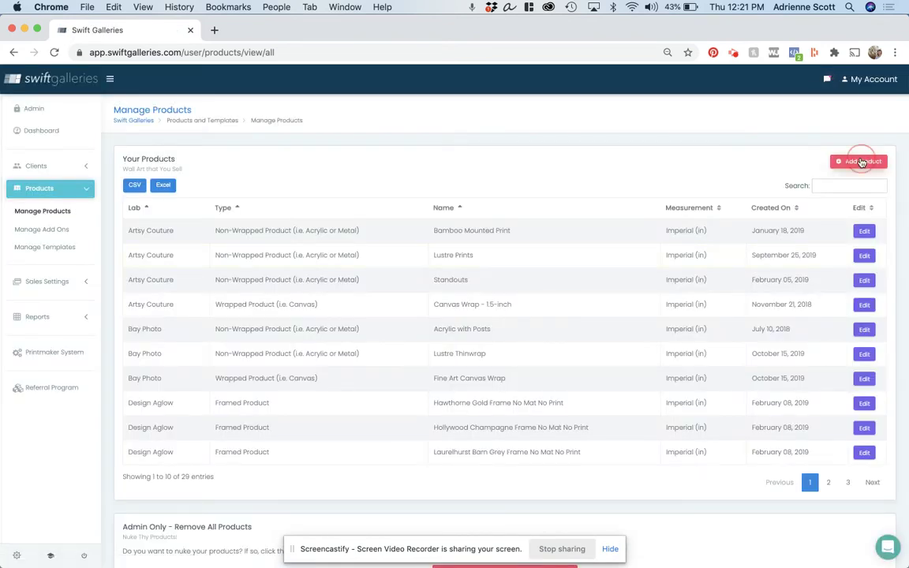
left_click(859, 161)
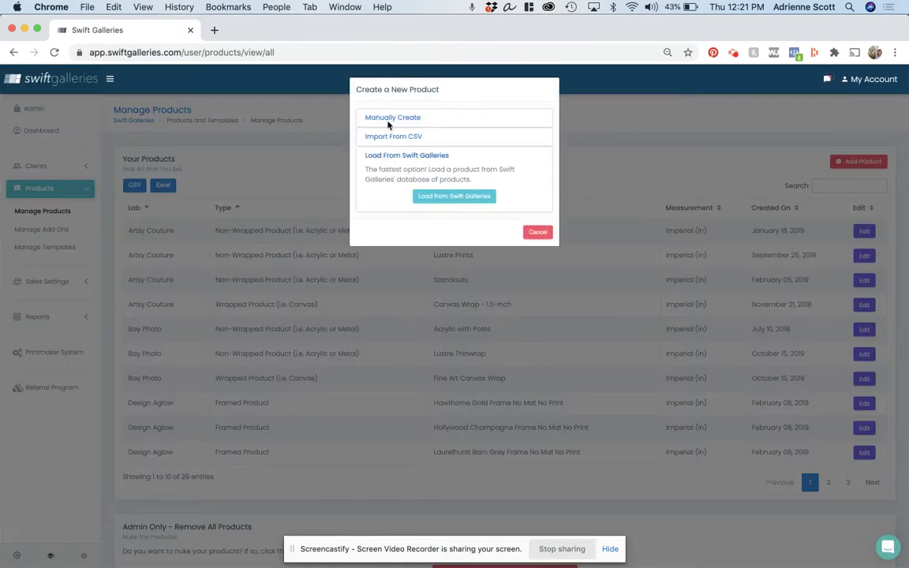
left_click(386, 120)
left_click(446, 159)
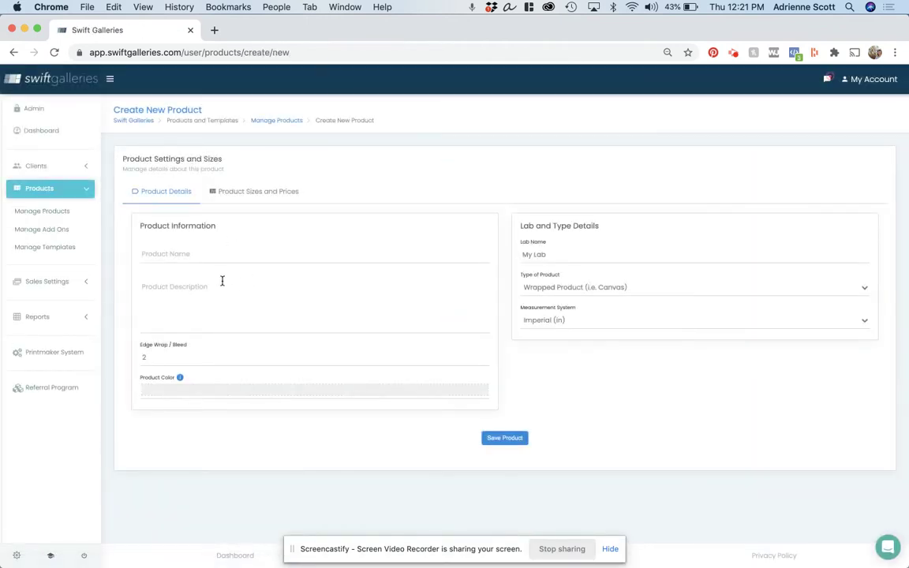
Name the second product "9-Up Images" and describe it as "Pictures for inside the 9-Up Frame"
left_click(212, 255)
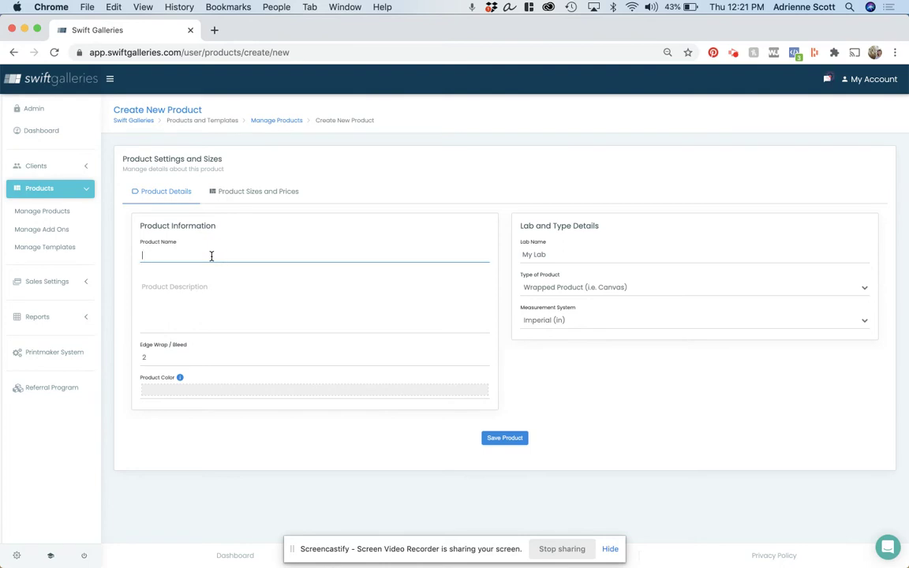
type("9-Up O")
type("mages")
left_click(211, 306)
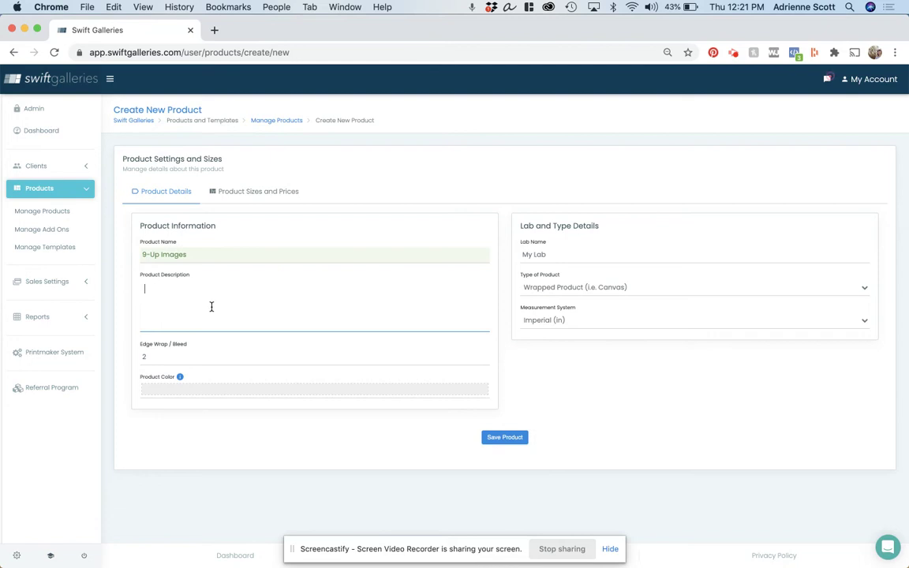
type("Pictures for inside the 9-")
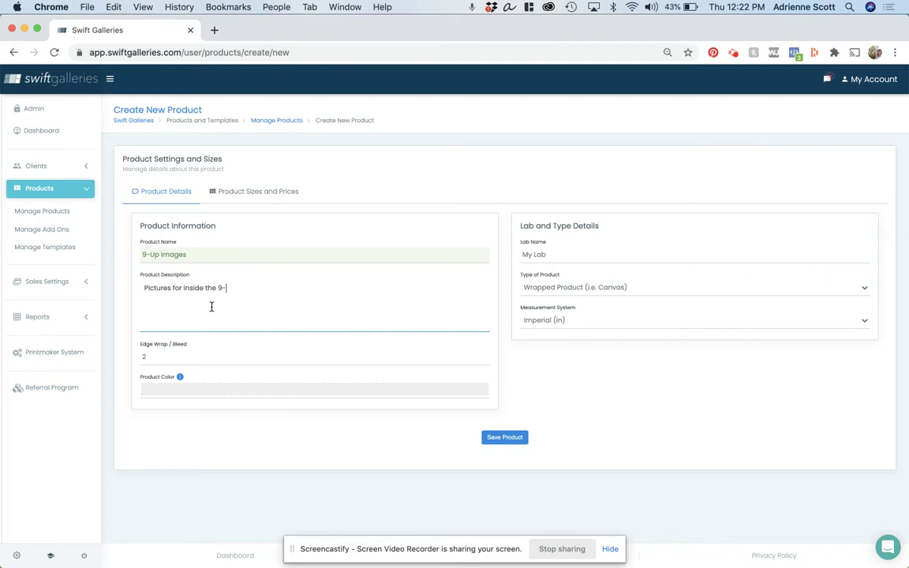
type("Up Frame")
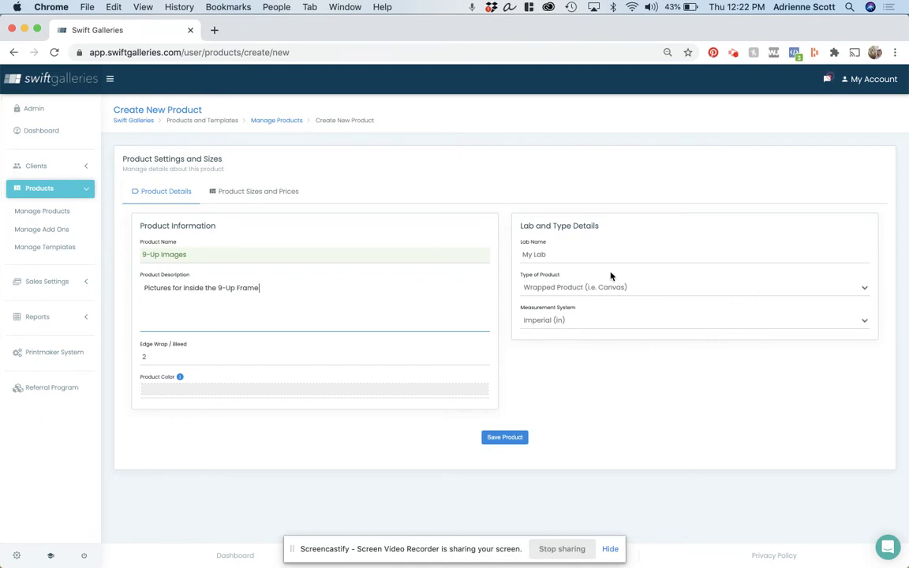
Set the product type to Non-Wrapped Product (i.e. Acrylic or Metal) and the product color to white
left_click(596, 287)
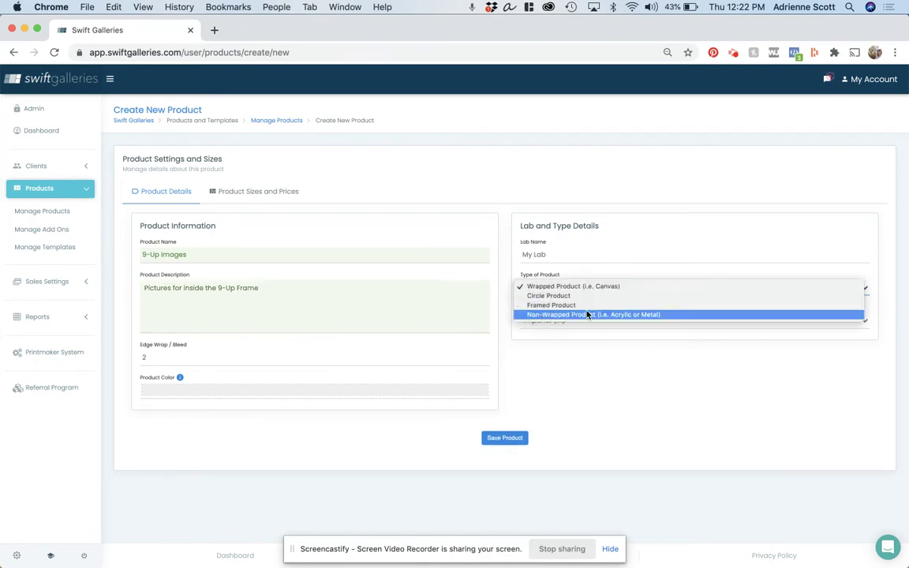
left_click(588, 314)
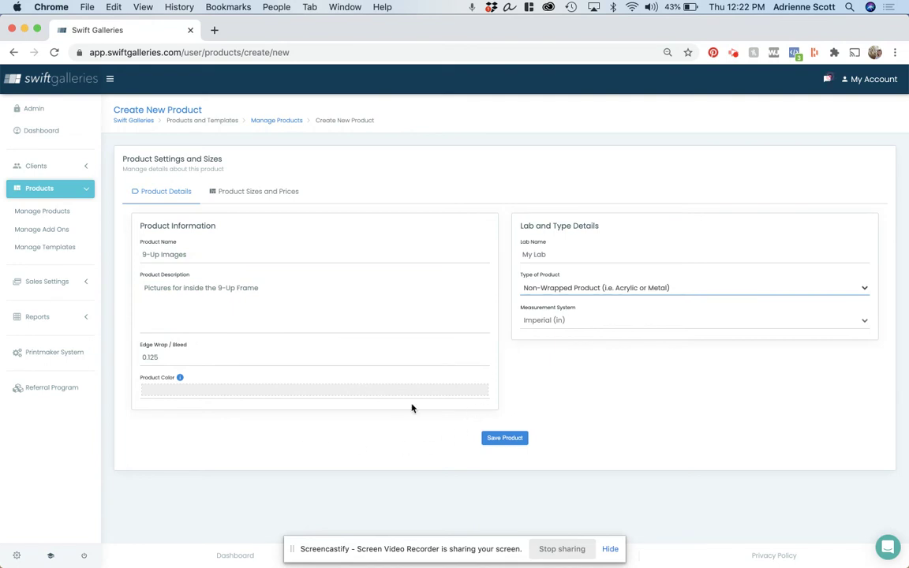
left_click(266, 392)
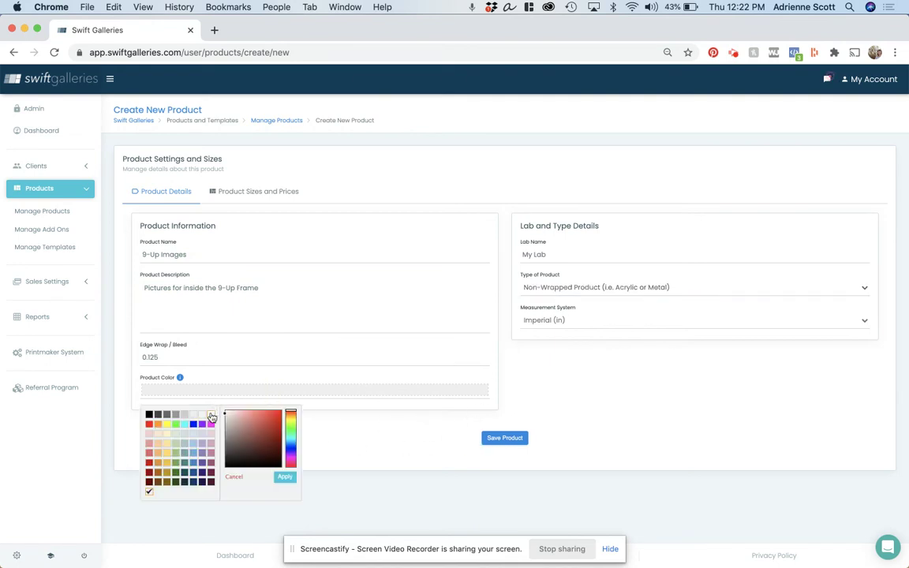
left_click(212, 418)
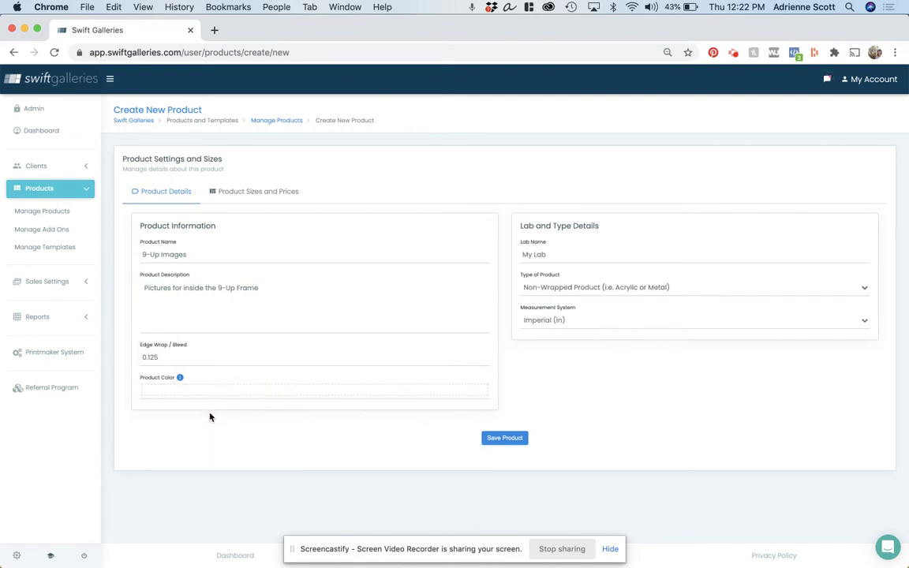
Remove all the default sizes from the 9-Up Images product
left_click(272, 195)
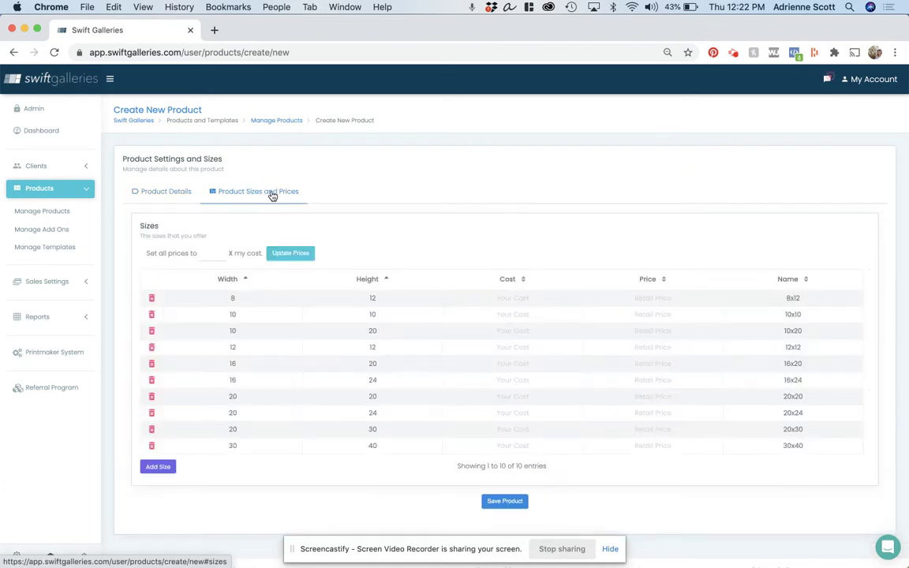
left_click(152, 299)
left_click(153, 299)
left_click(153, 300)
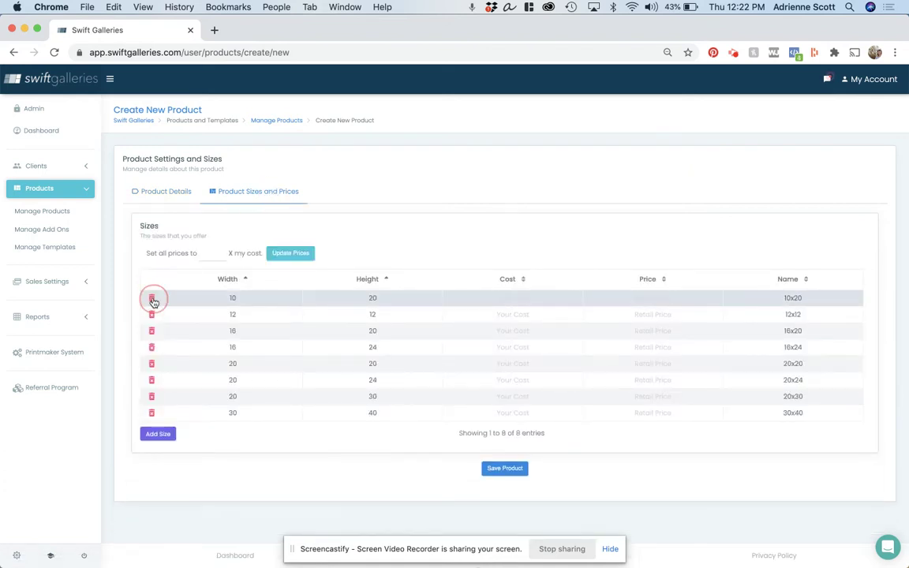
left_click(152, 300)
left_click(153, 302)
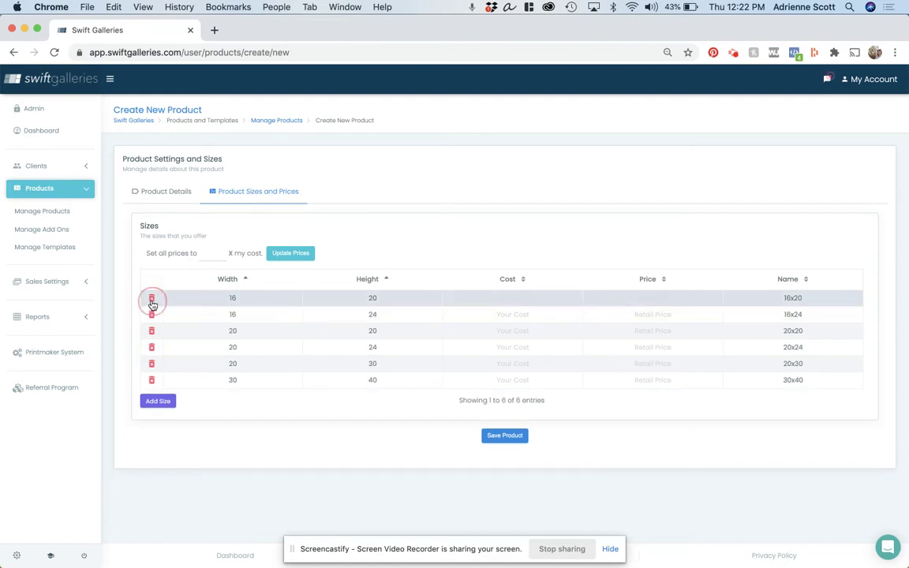
left_click(152, 299)
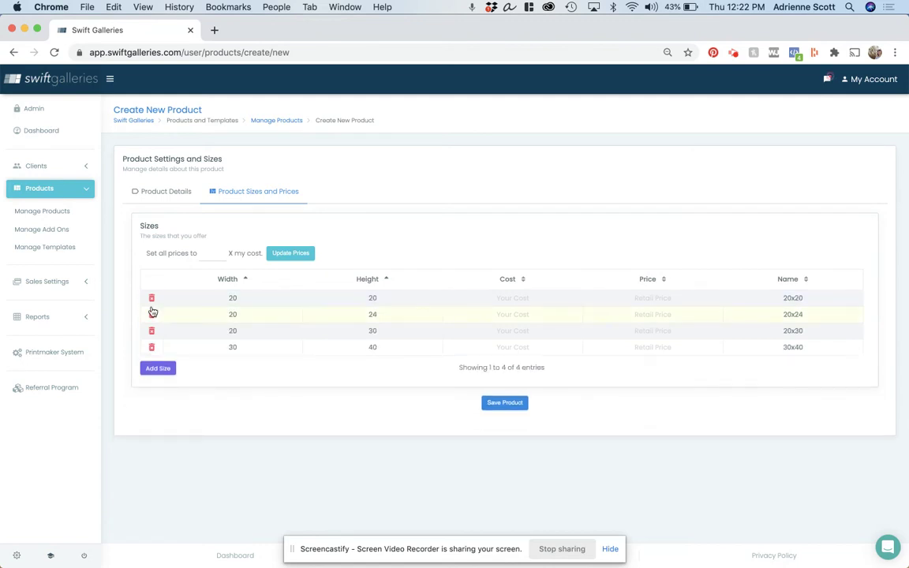
left_click(152, 300)
left_click(152, 299)
left_click(152, 301)
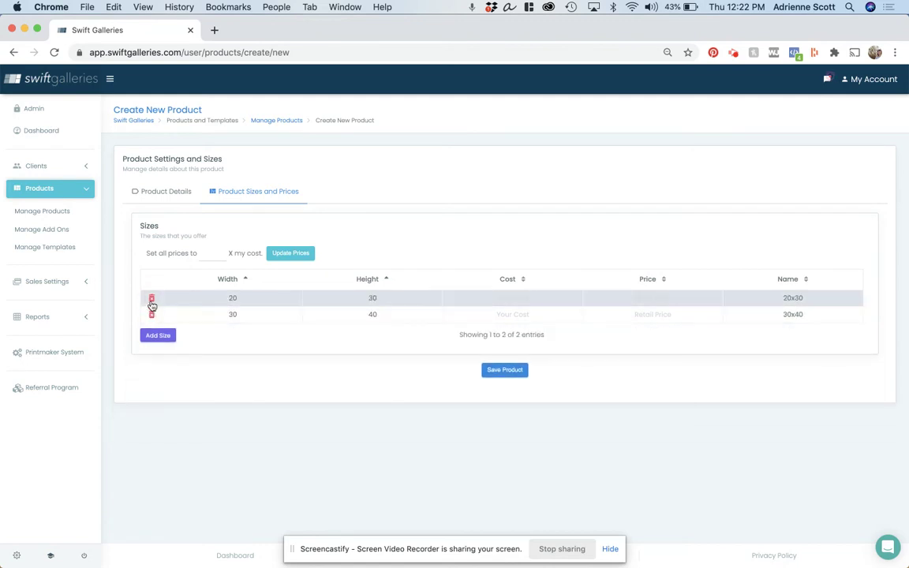
left_click(152, 299)
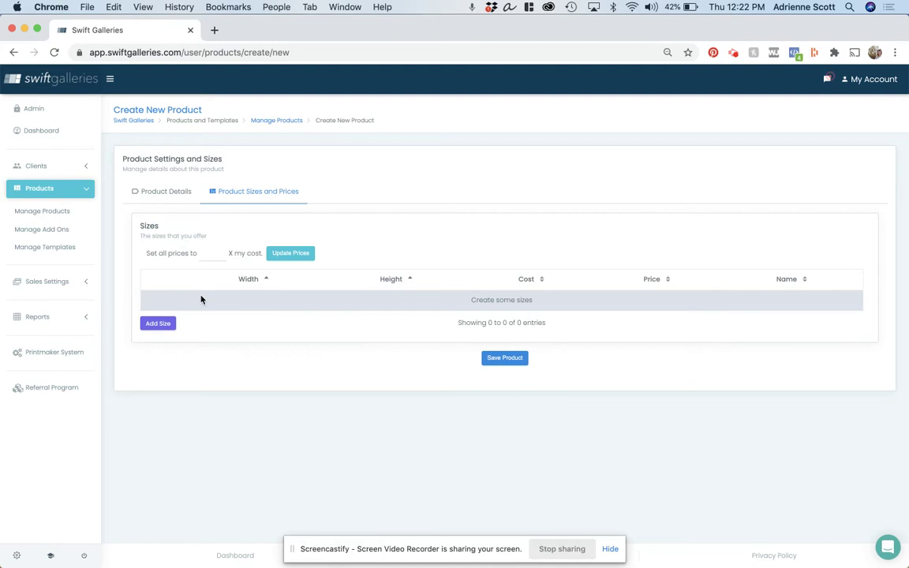
Add a 4x4 size with a cost of 0 and a price of 0, and save the 9-Up Images product
left_click(158, 326)
left_click(228, 299)
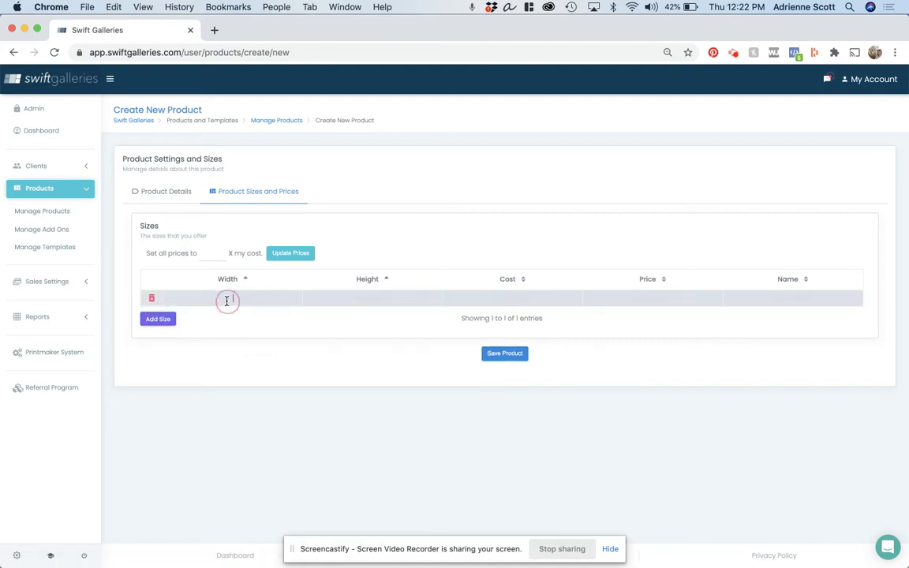
type("4")
key("Tab")
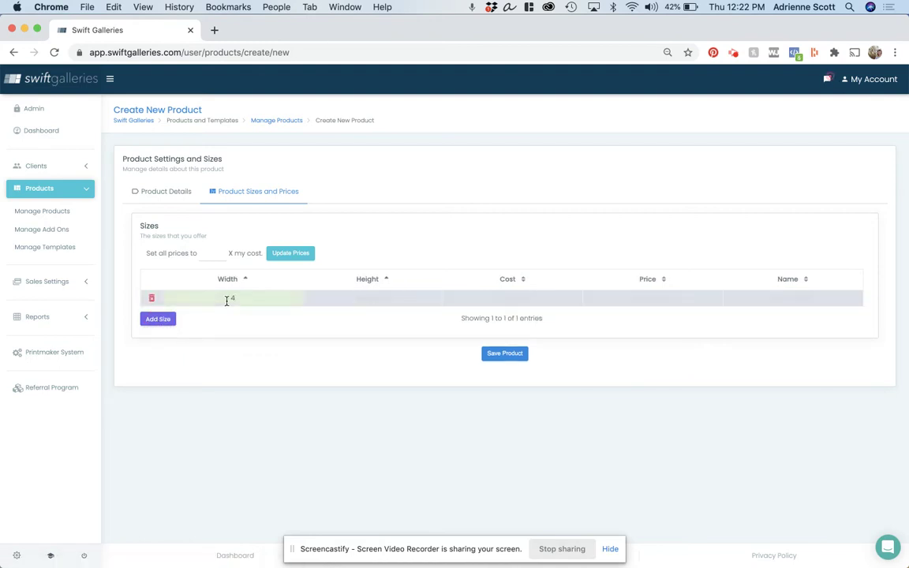
key("Tab")
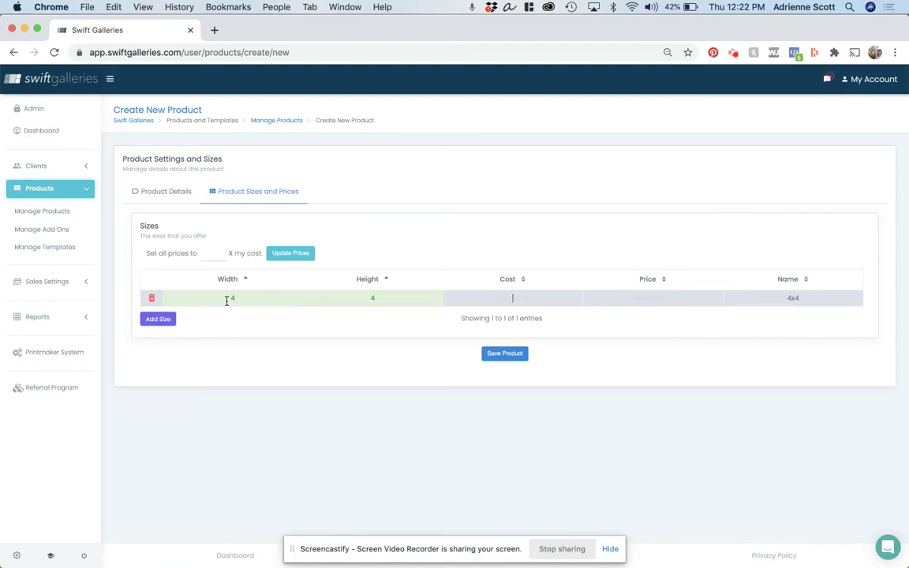
type("0")
key("Tab")
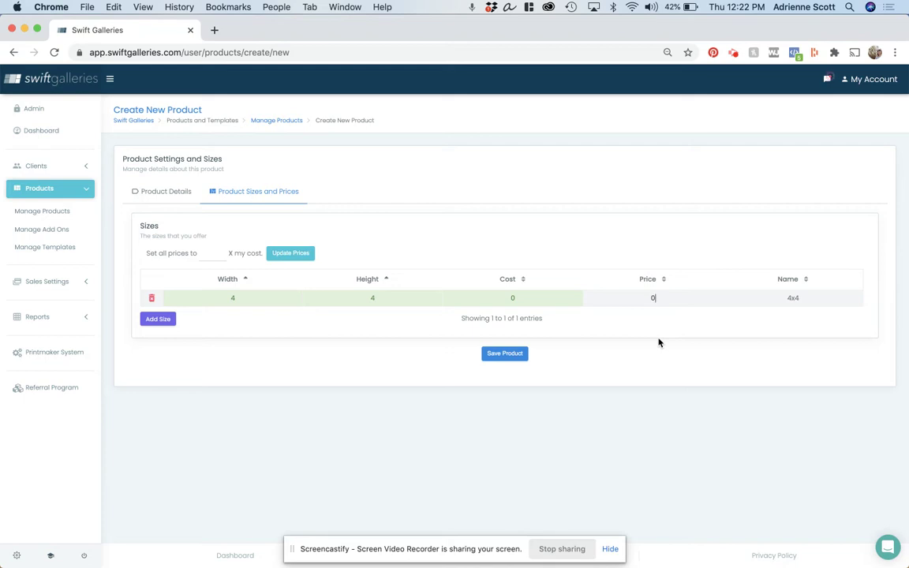
left_click(505, 354)
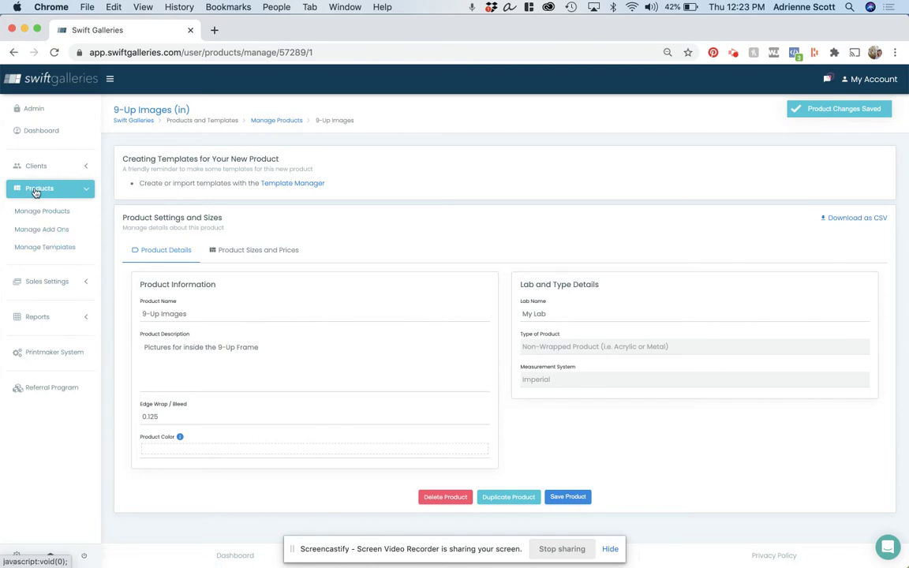
Create a new template in the template manager and add the 9-Up Frame from the framed products to it
left_click(39, 247)
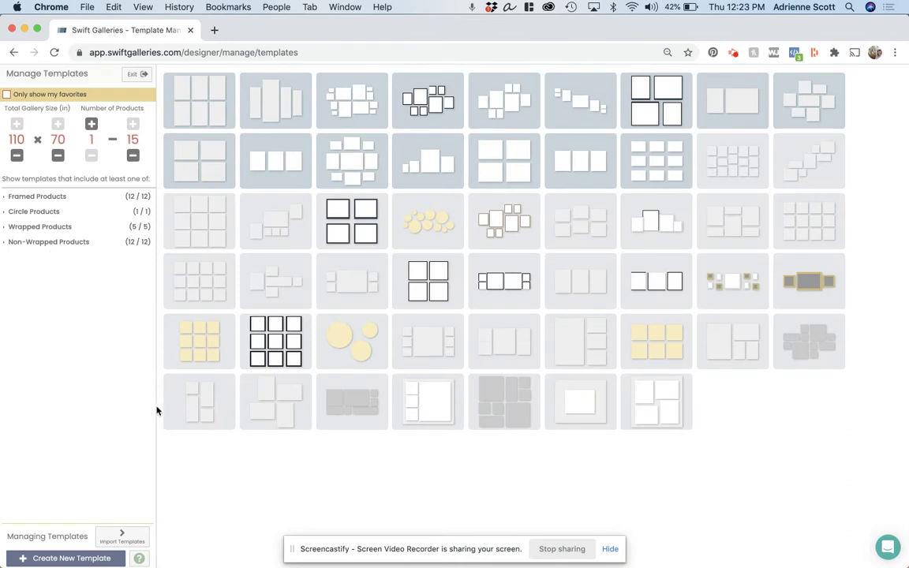
left_click(56, 558)
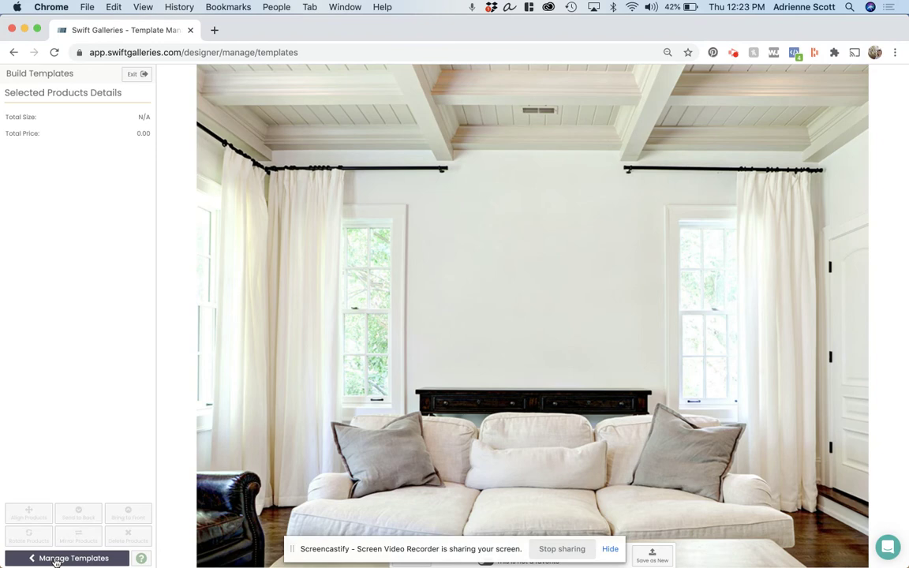
left_click(269, 393)
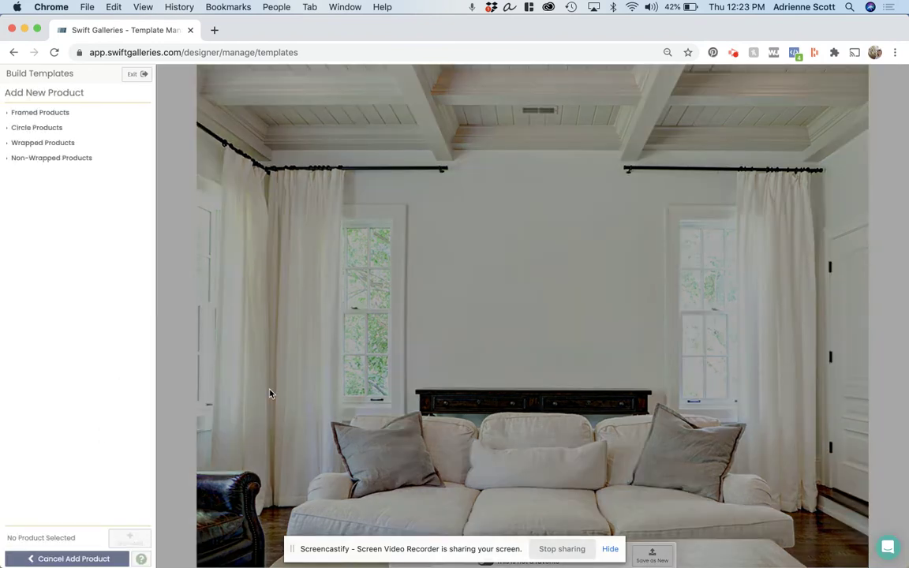
left_click(41, 113)
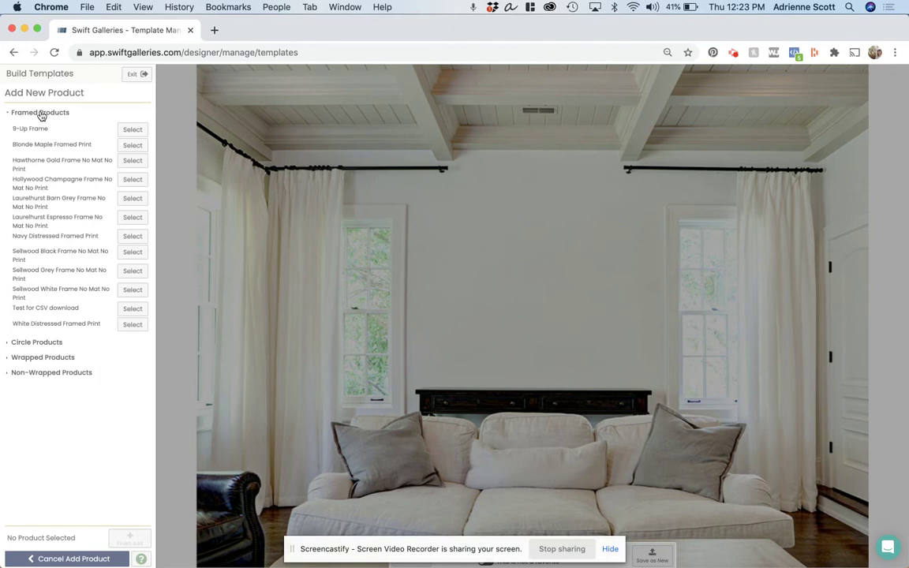
left_click(131, 131)
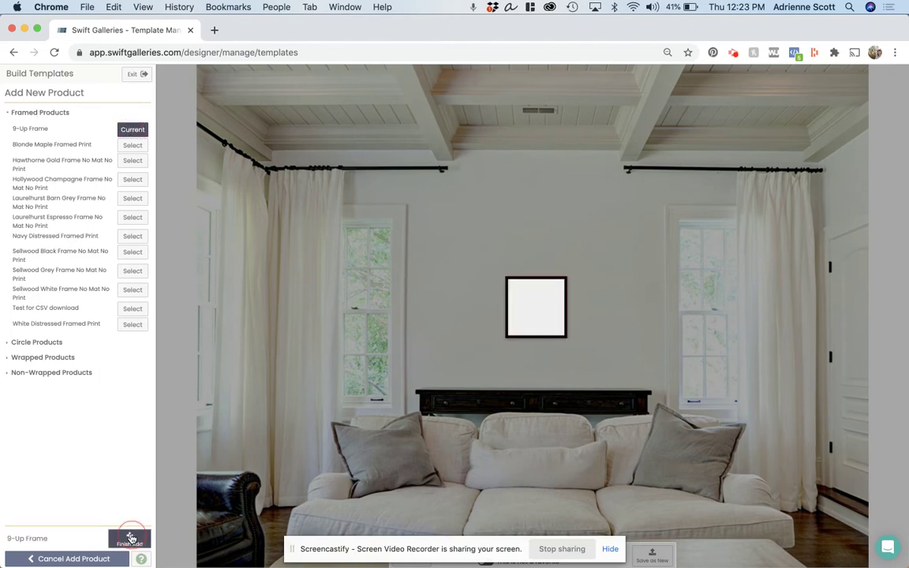
left_click(130, 537)
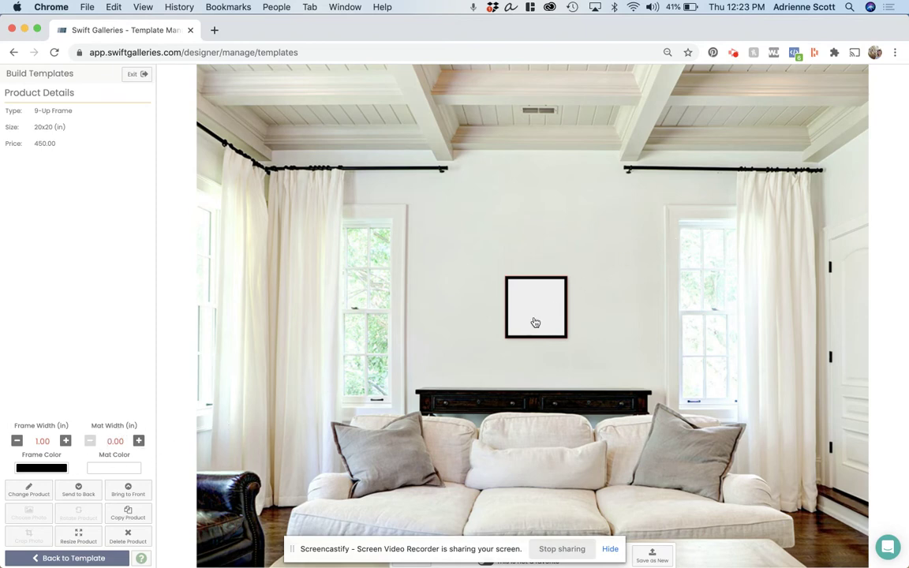
Add the 9-Up Images product from the non-wrapped products to the template
left_click(333, 411)
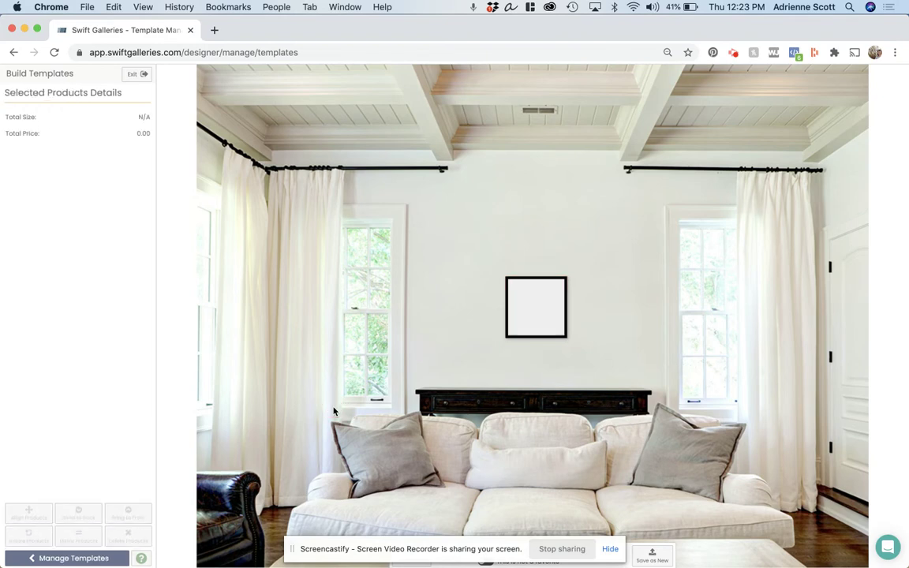
left_click(448, 334)
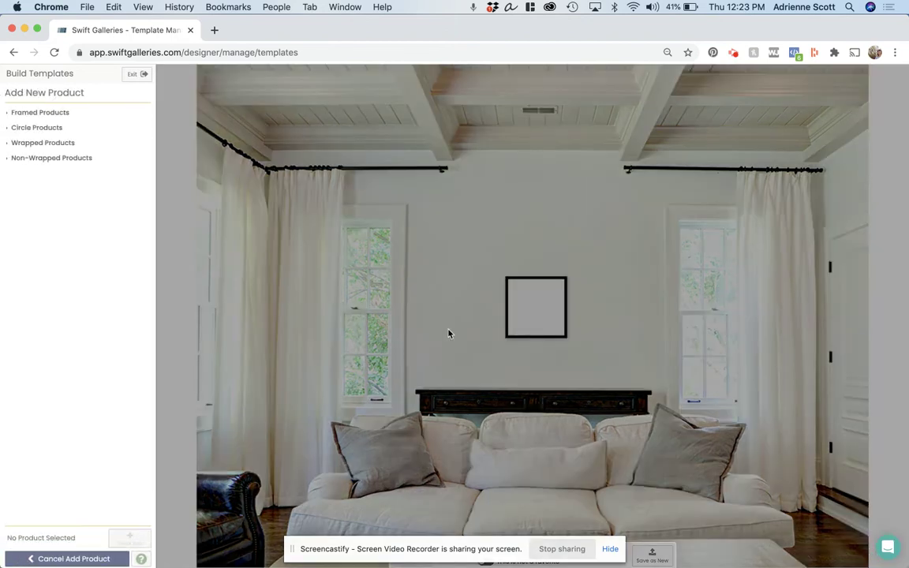
left_click(31, 160)
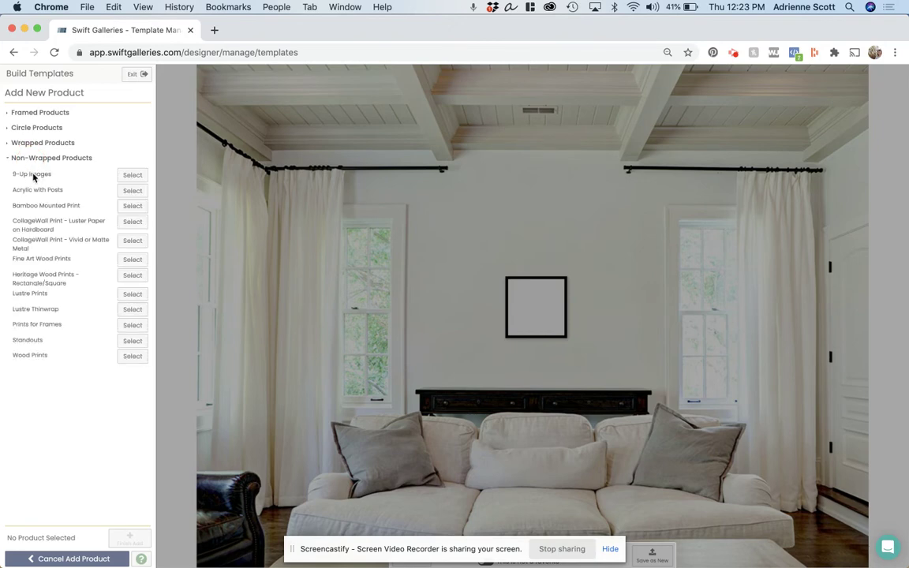
left_click(132, 177)
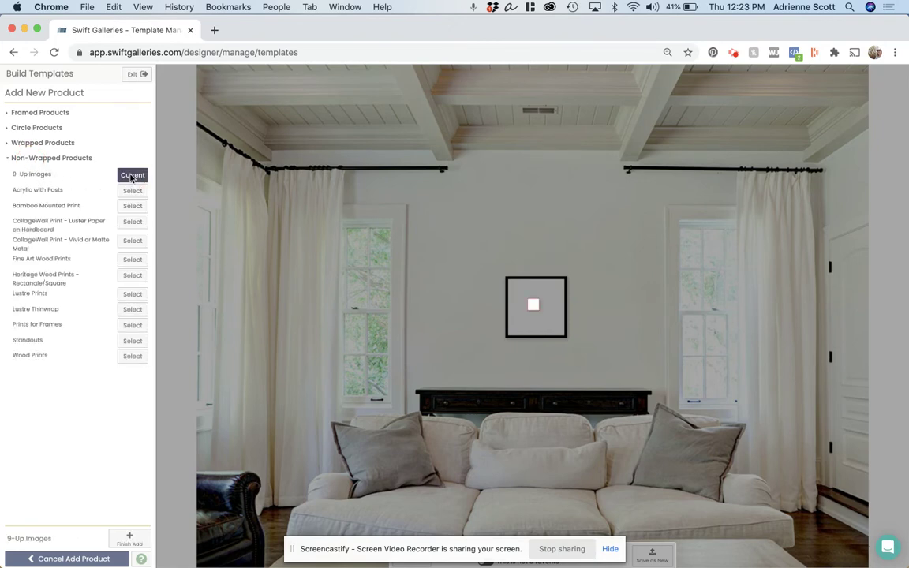
left_click(128, 538)
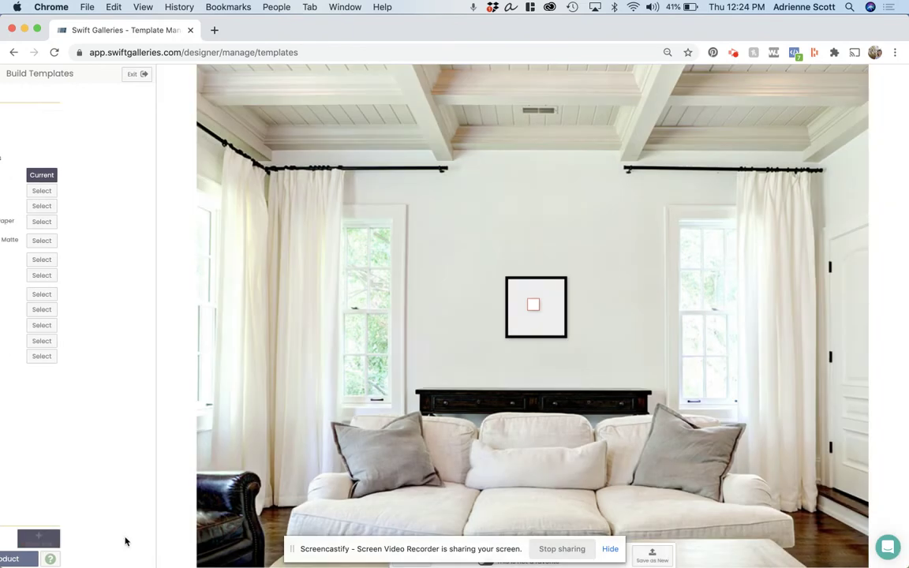
Place the 4x4 image in the frame's upper-left corner and fill the frame with copies in a three-by-three grid
left_click_drag(533, 305, 522, 294)
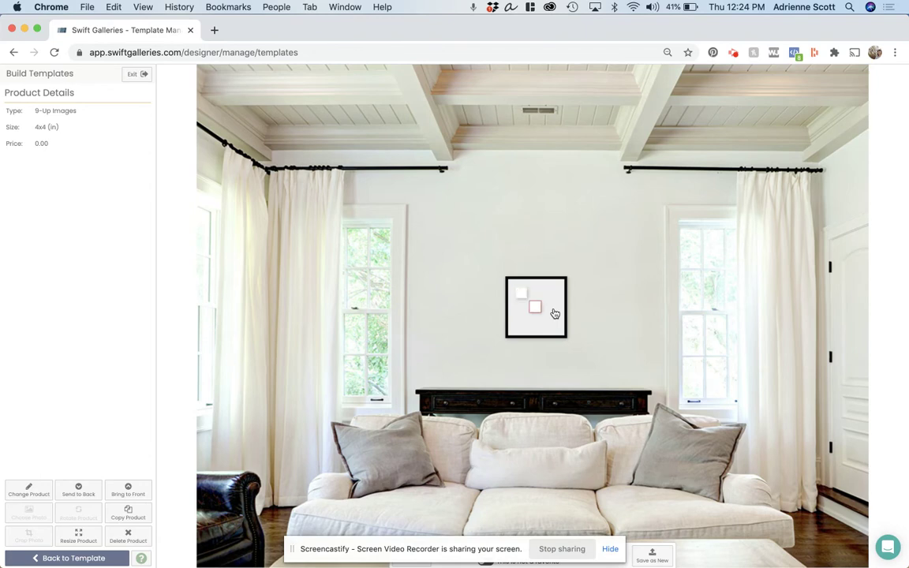
left_click(536, 309)
left_click(535, 309)
left_click_drag(563, 329, 519, 309)
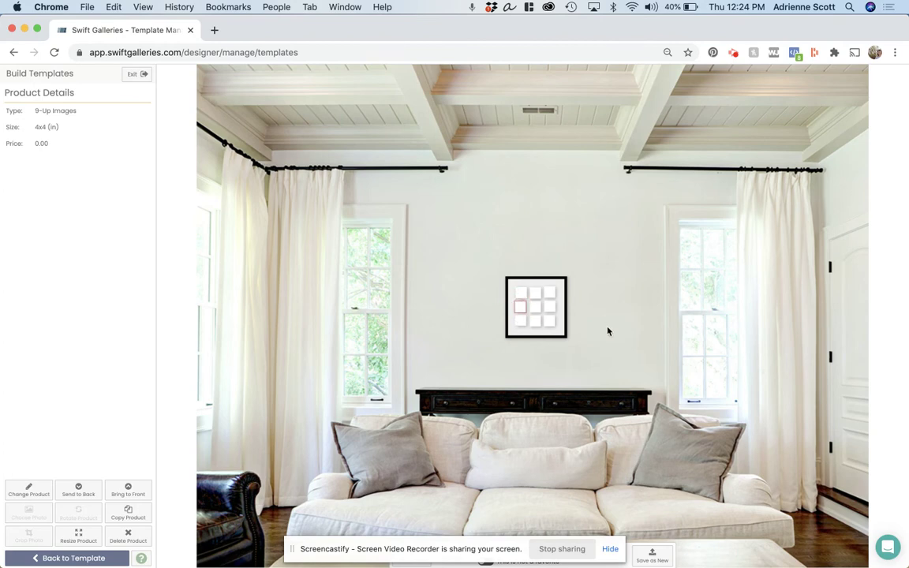
Move the 9-Up Frame off the image grid onto the empty wall to its right
left_click(608, 332)
left_click(559, 316)
left_click_drag(559, 316, 667, 326)
Select the images of each of the grid's three columns in turn and align them vertically
left_click(504, 269)
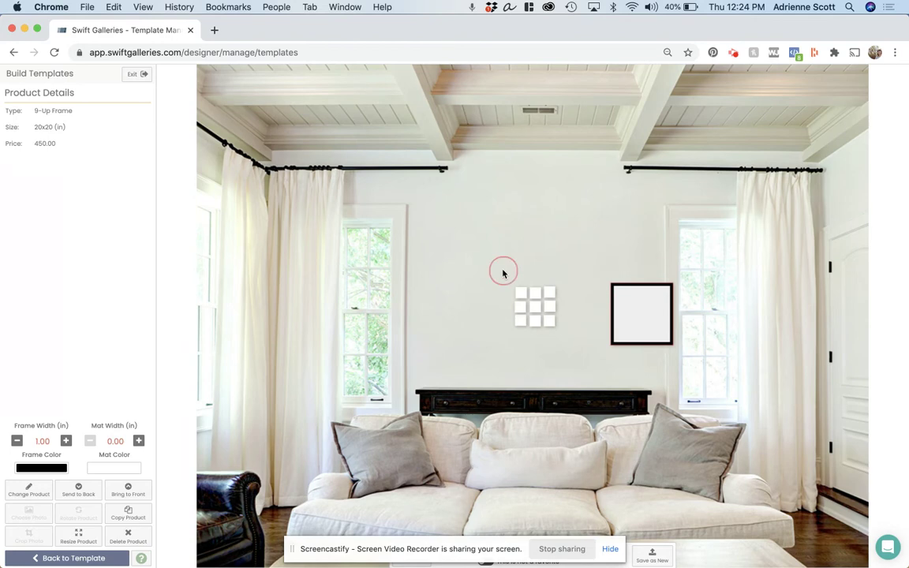
left_click(517, 307)
left_click(520, 333)
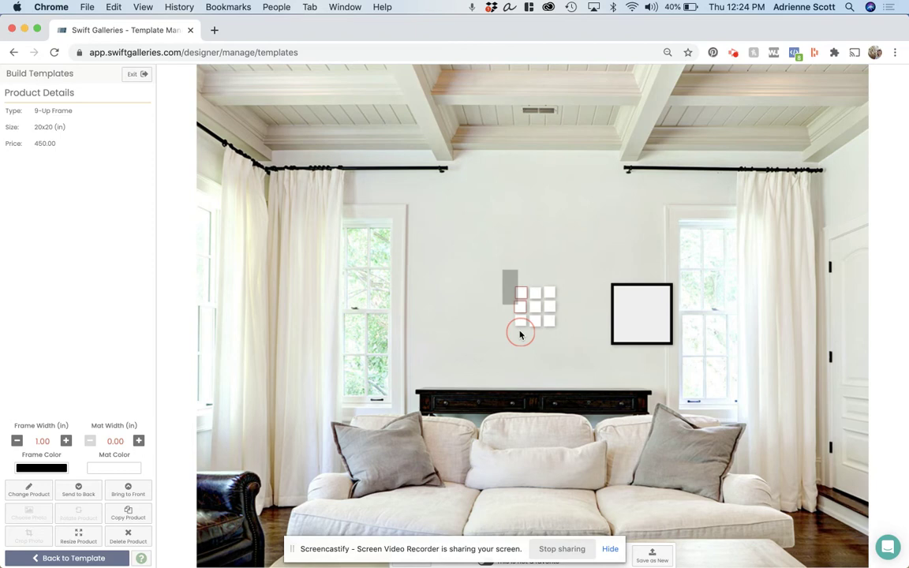
left_click_drag(520, 333, 520, 344)
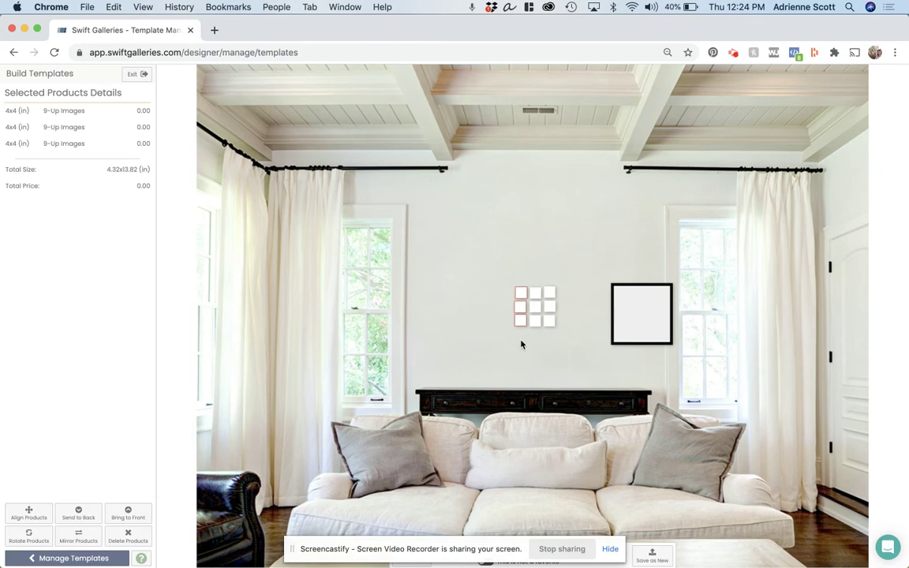
left_click(531, 278)
left_click(536, 324)
left_click(536, 331)
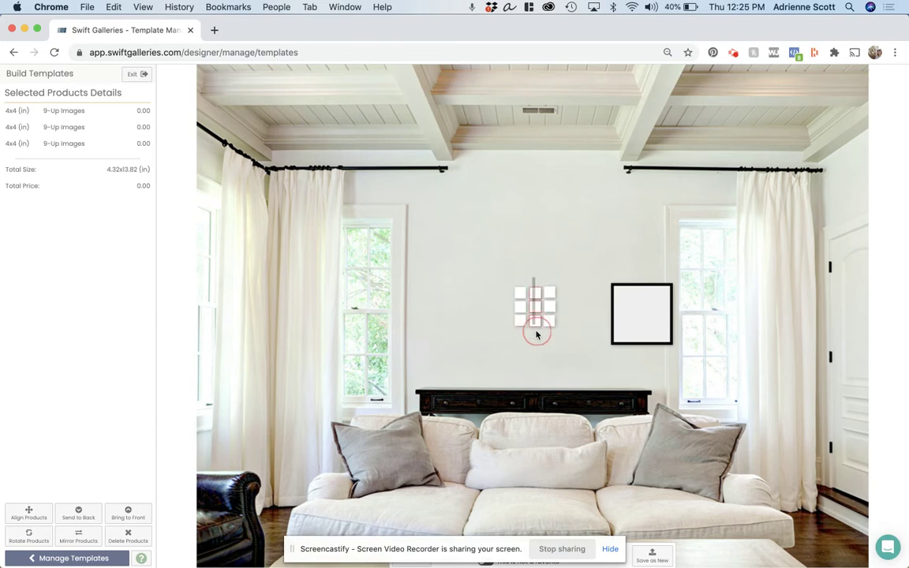
left_click_drag(536, 335, 537, 335)
left_click(546, 279)
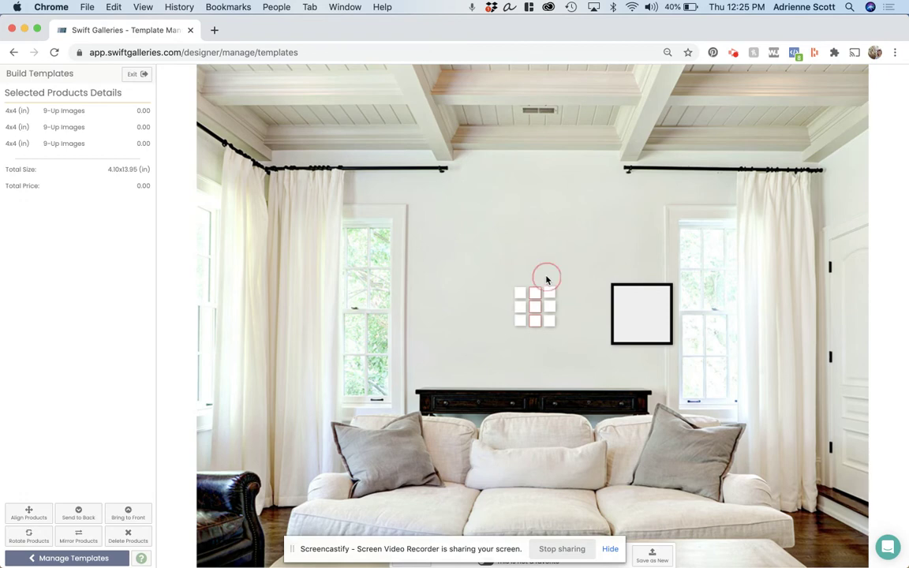
left_click(551, 333)
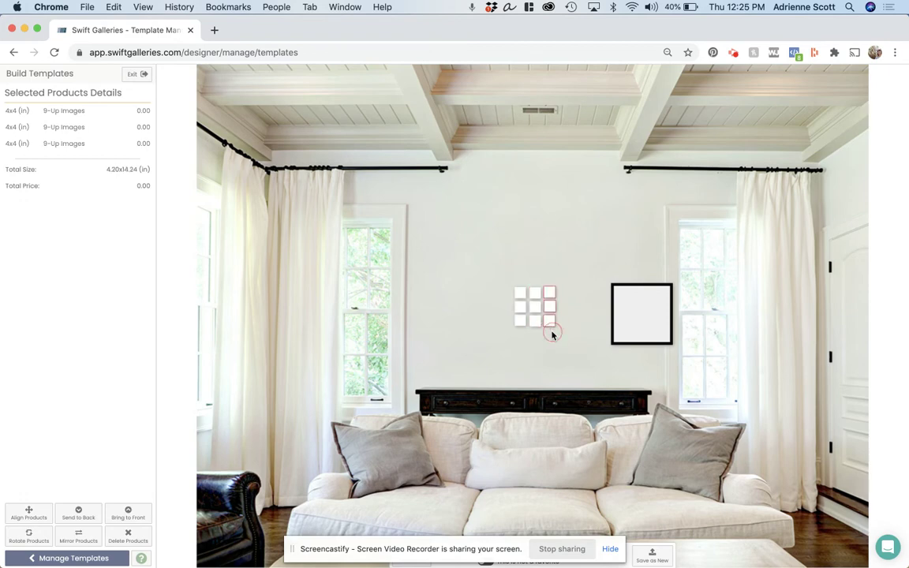
Select the images of each of the grid's three rows in turn and align them horizontally
left_click(503, 287)
left_click(564, 292)
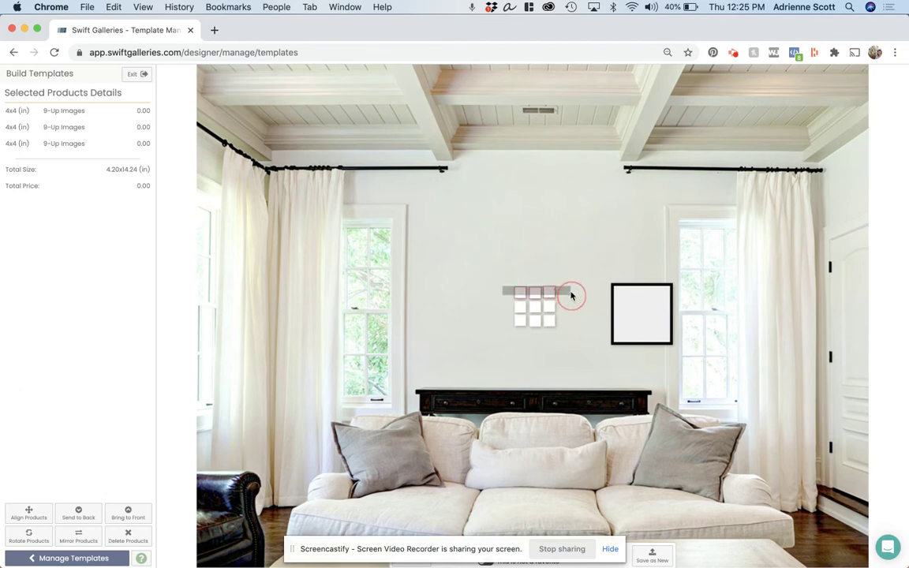
left_click(506, 307)
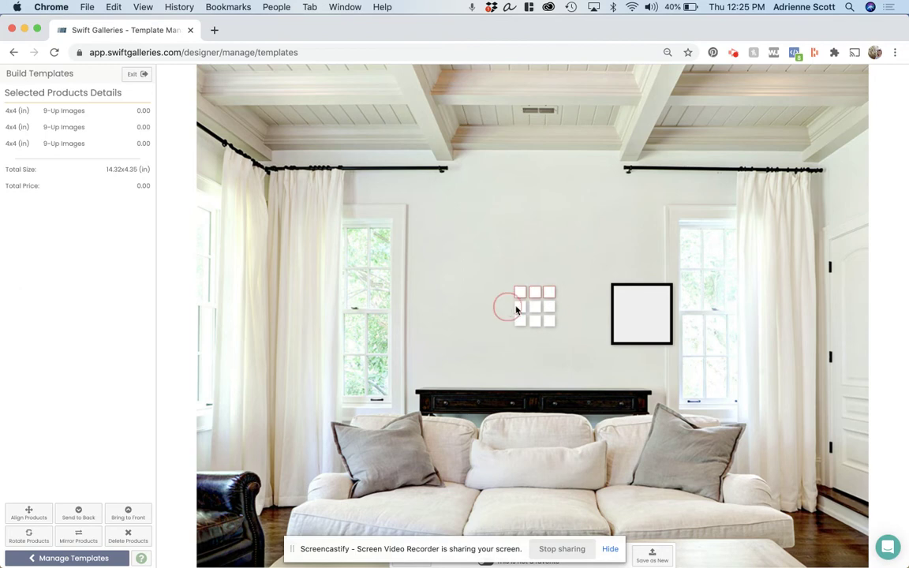
left_click(563, 310)
left_click(567, 324)
left_click(574, 325)
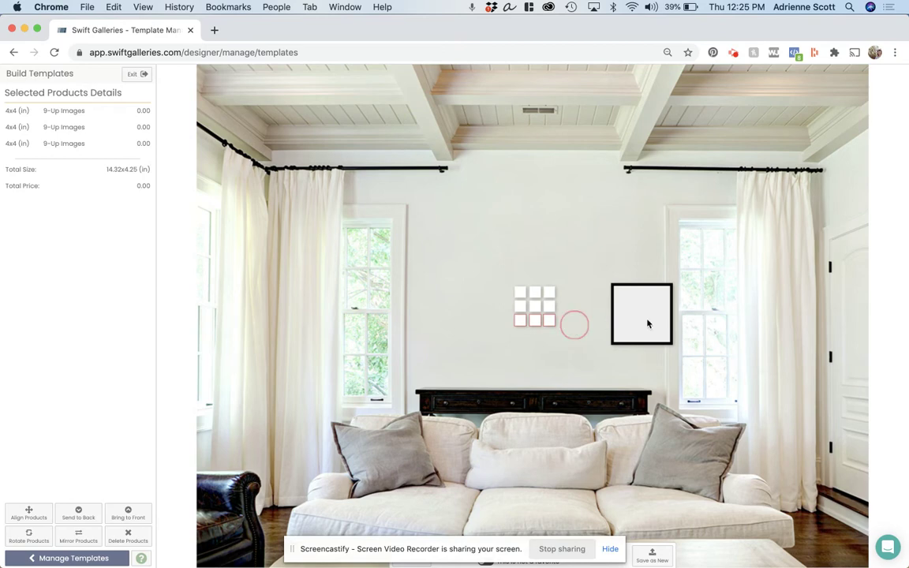
Move the 9-Up Frame back around the image grid and nudge it left to center it on the images
left_click_drag(645, 321, 522, 305)
left_click(644, 313)
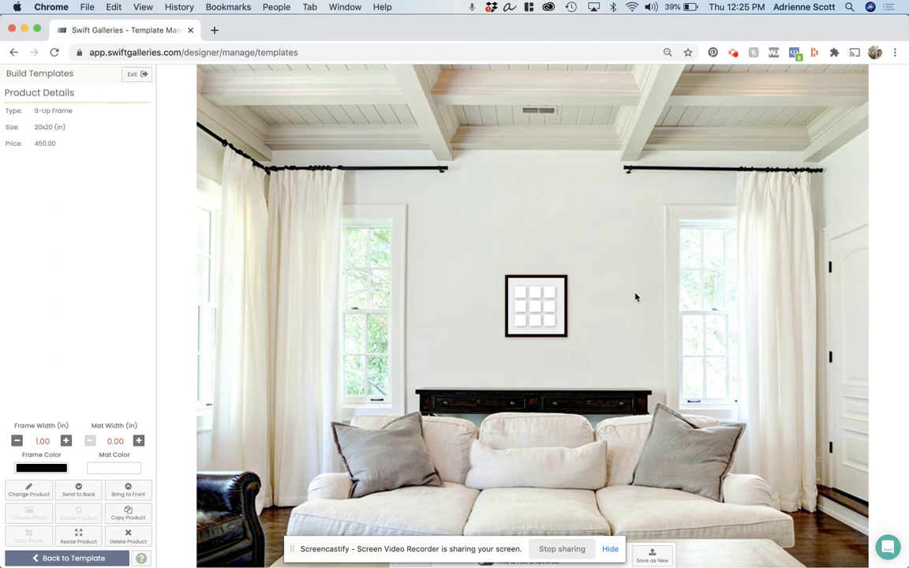
key("Left")
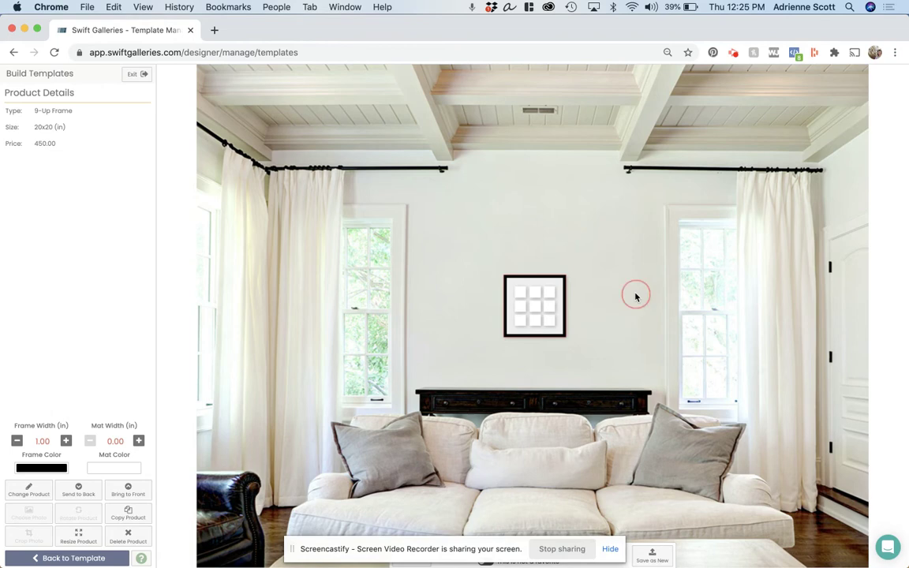
left_click(635, 297)
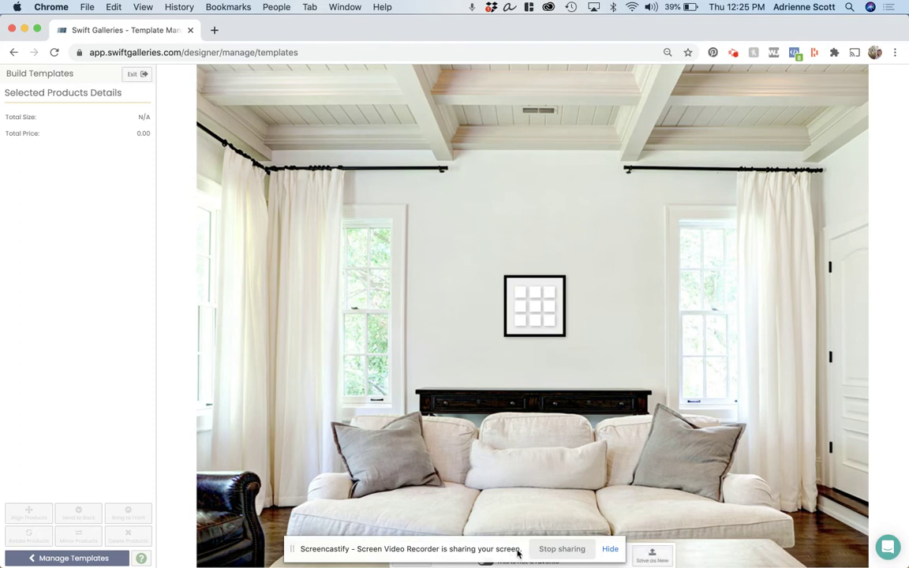
Save the arrangement as a new favorite template named "9-Up Framed Collage"
left_click(653, 555)
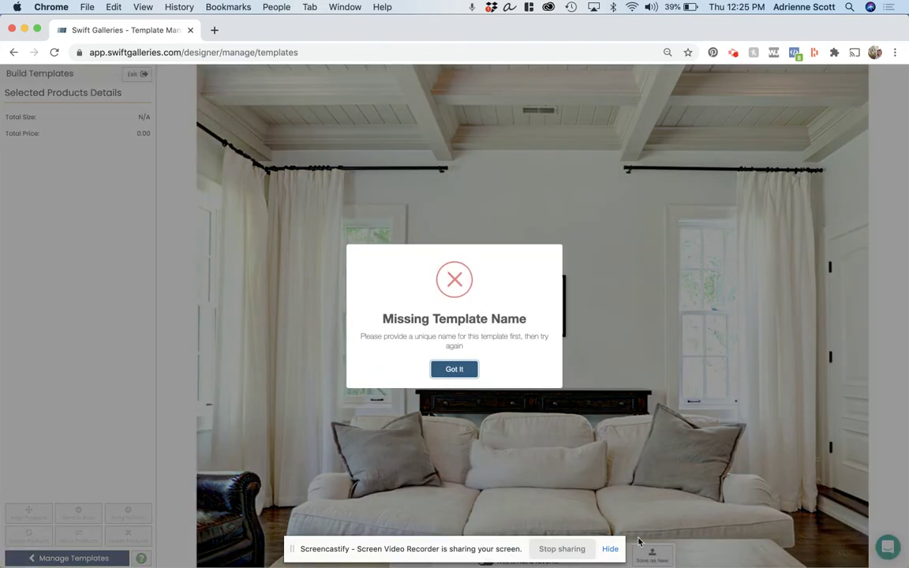
left_click(454, 360)
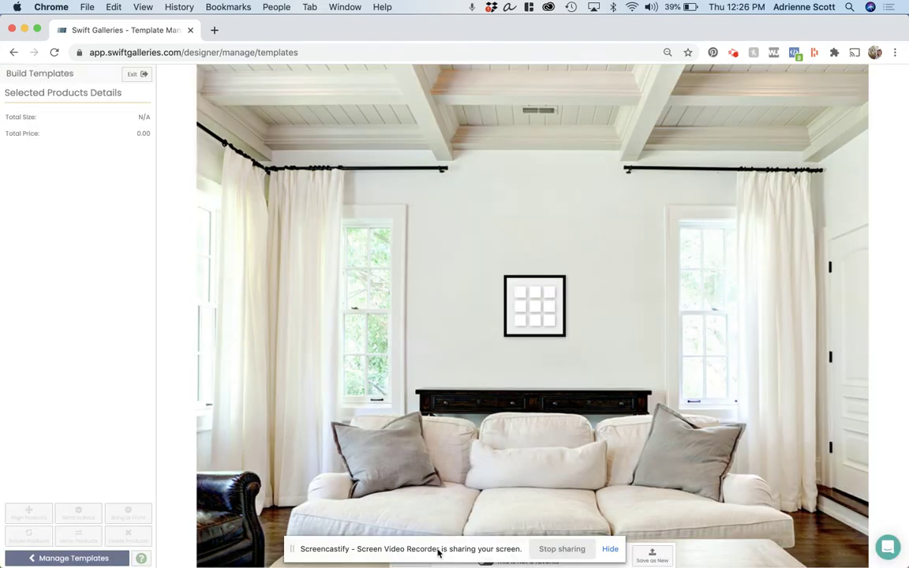
left_click_drag(439, 552, 427, 513)
left_click(497, 553)
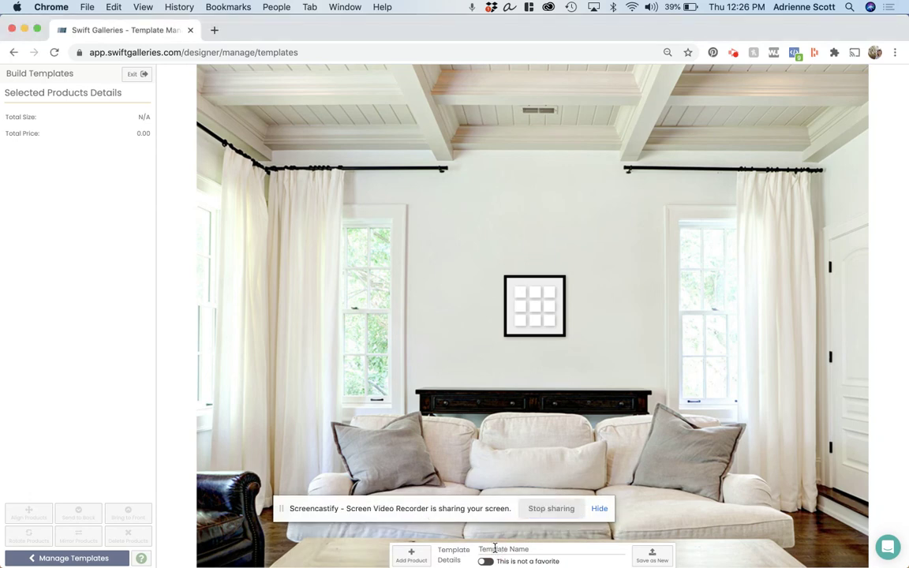
type("9-Up Framed Collage")
left_click(486, 561)
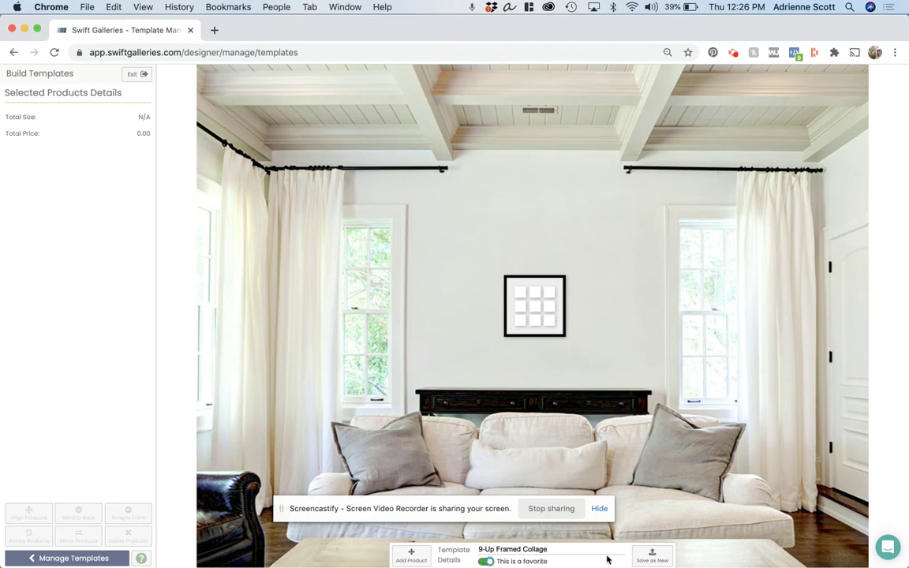
left_click(652, 554)
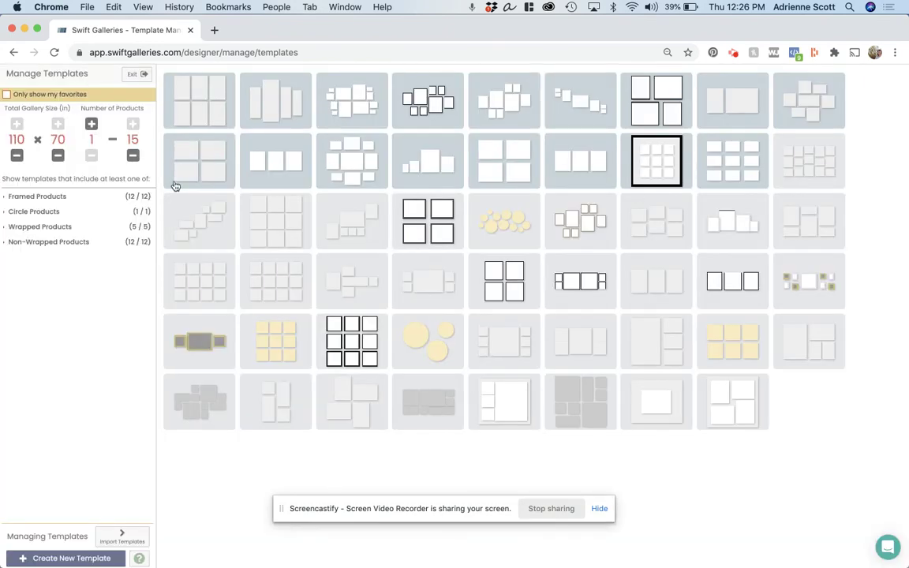
Exit the template manager and open the design area of the client whose cover photo shows people standing in a wide prairie landscape
left_click(138, 75)
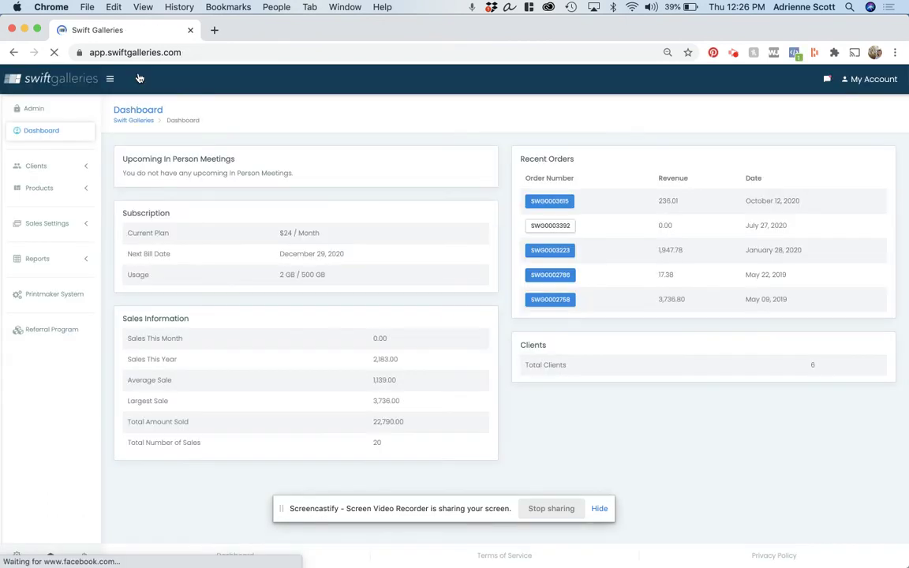
left_click(29, 169)
left_click(41, 208)
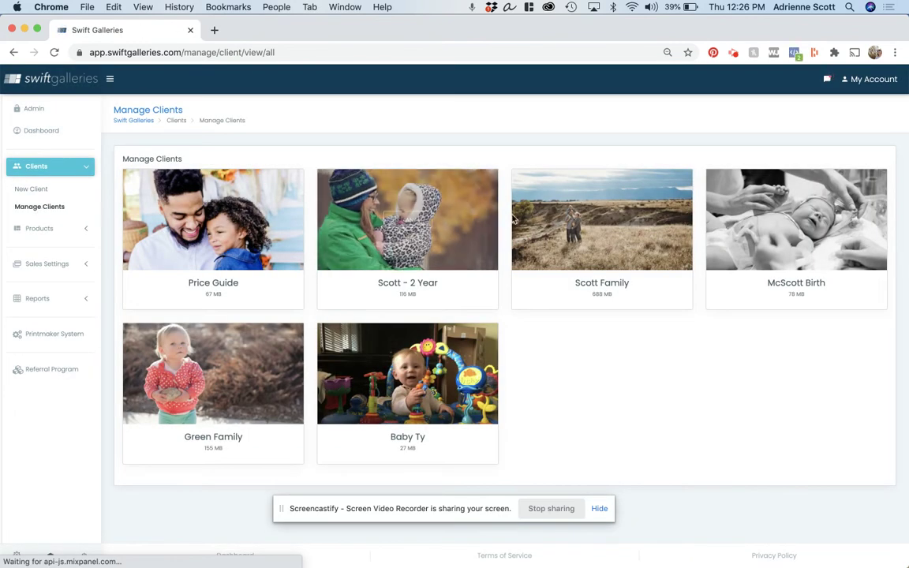
left_click(602, 221)
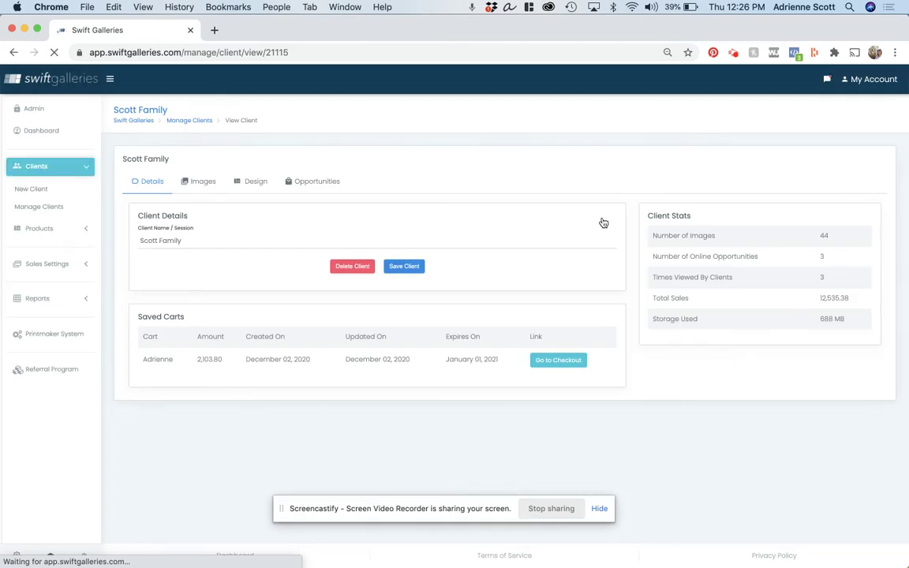
left_click(257, 181)
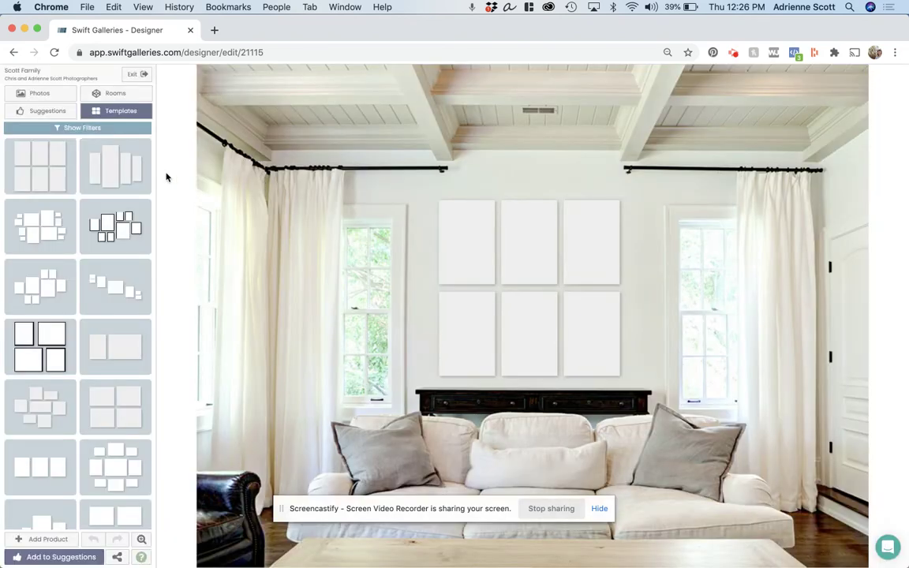
Apply the 9-Up Framed Collage template to the wall of the living room
scroll(88, 296, "down", 5)
scroll(89, 296, "down", 1)
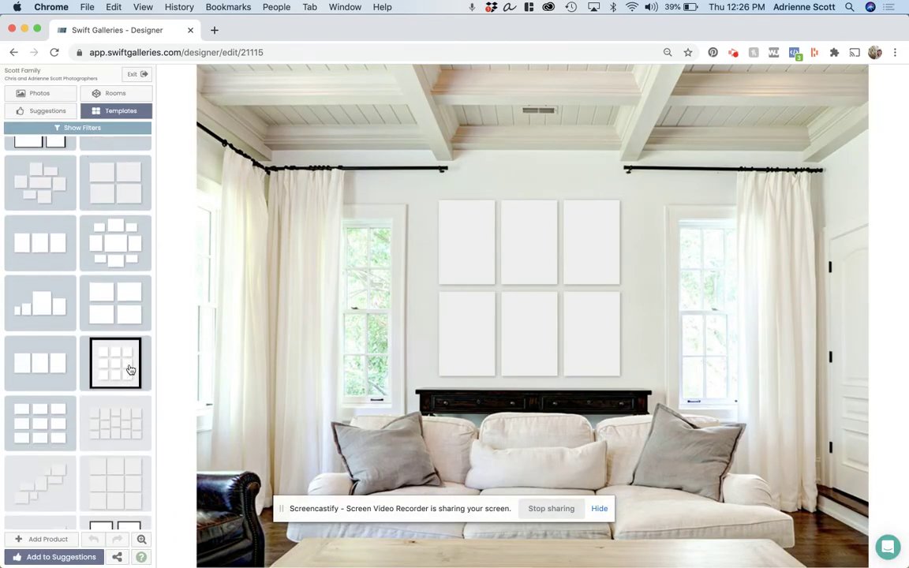
left_click(136, 366)
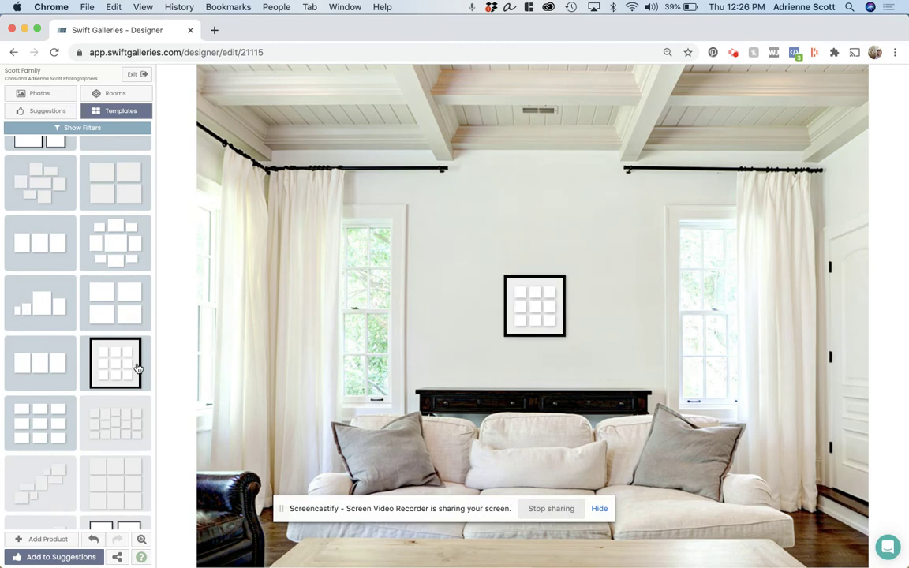
Fill the collage's top-left image with the photo of the family of four standing in grass, shifting the crop right toward them
left_click(513, 296)
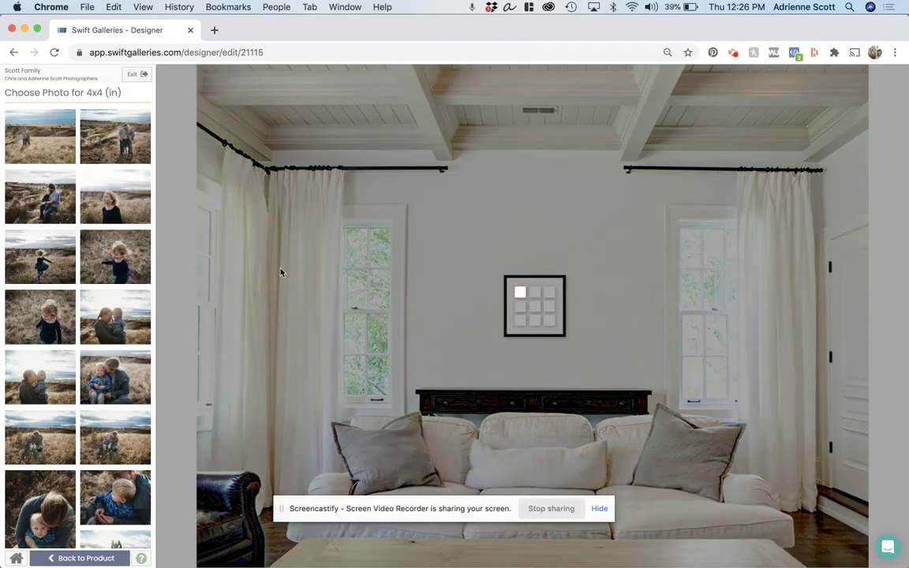
left_click(118, 120)
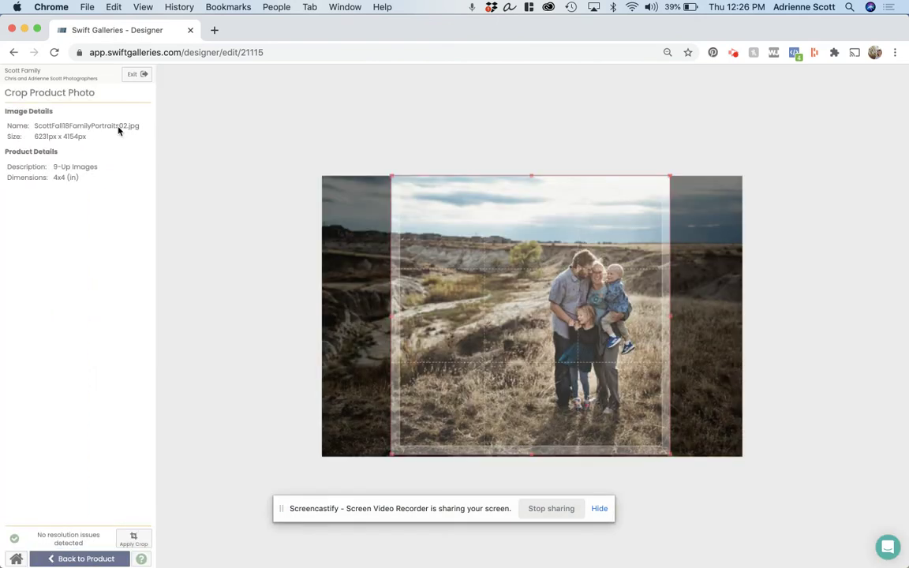
left_click_drag(479, 276, 500, 278)
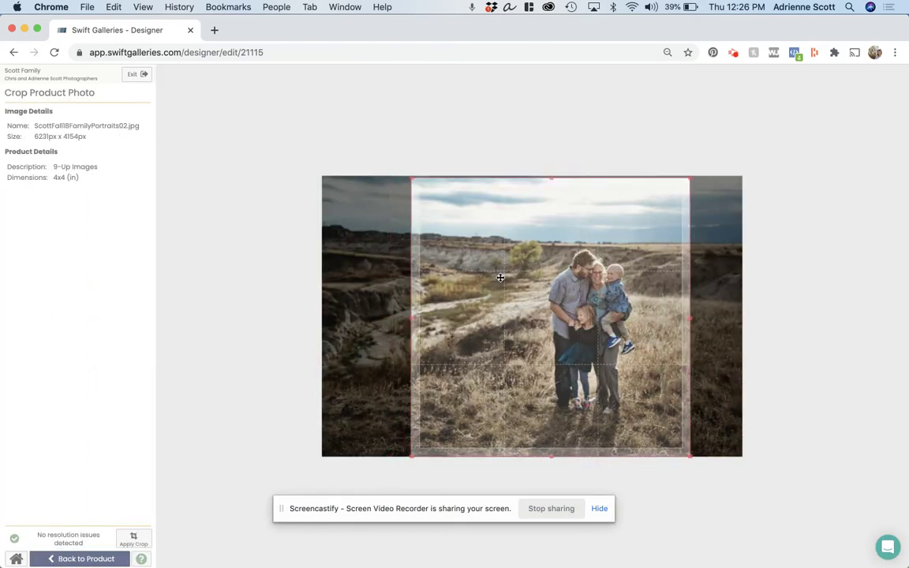
left_click(133, 539)
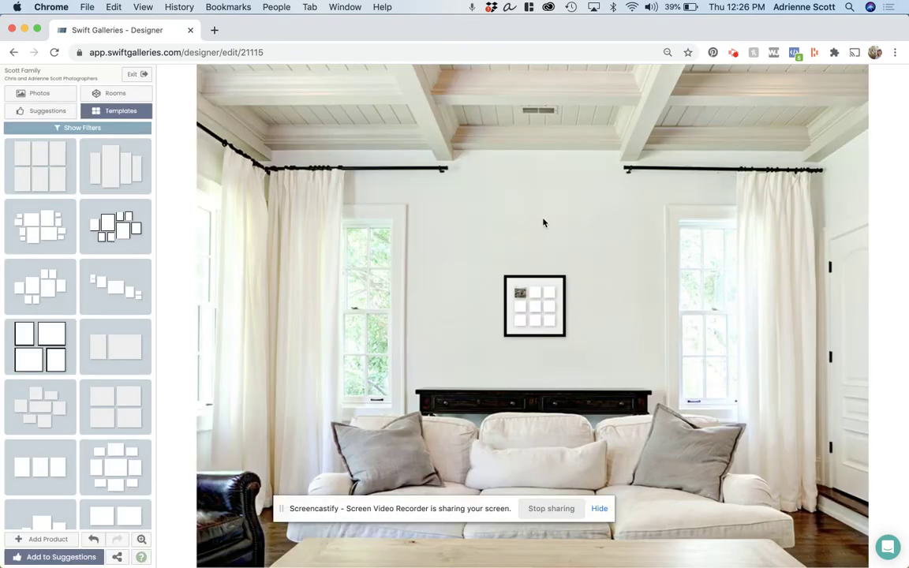
Fill the top-middle image with the third photo in the client's list, shifting the crop right before applying it
left_click(535, 292)
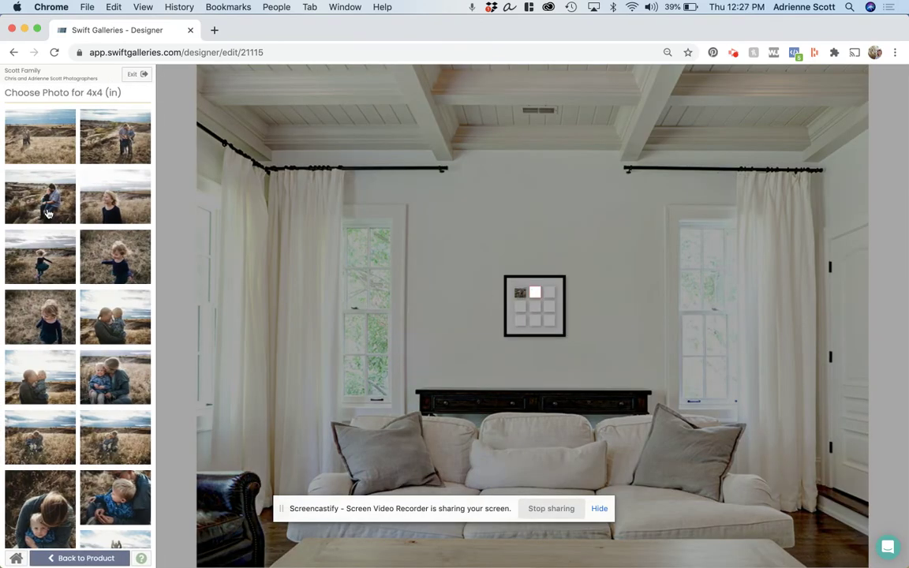
mouse_move(50, 210)
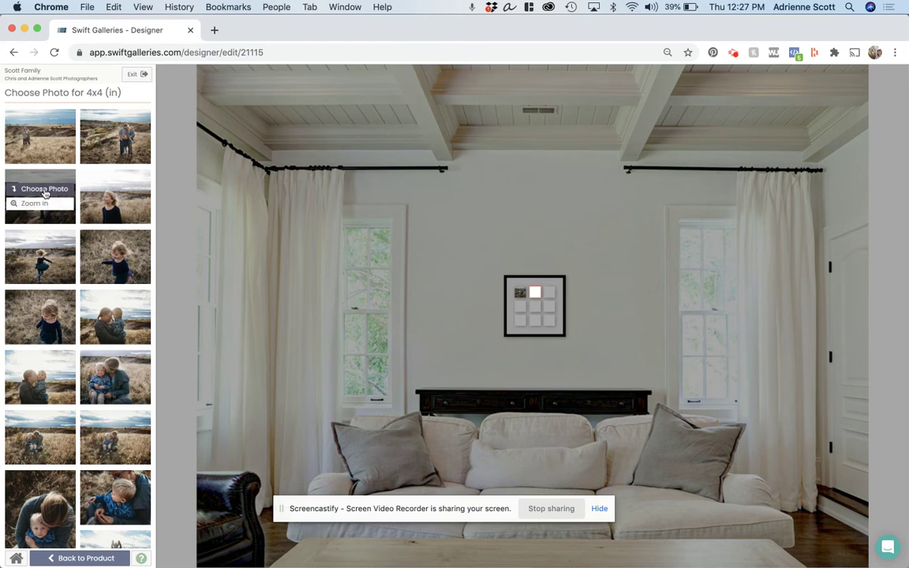
left_click(43, 189)
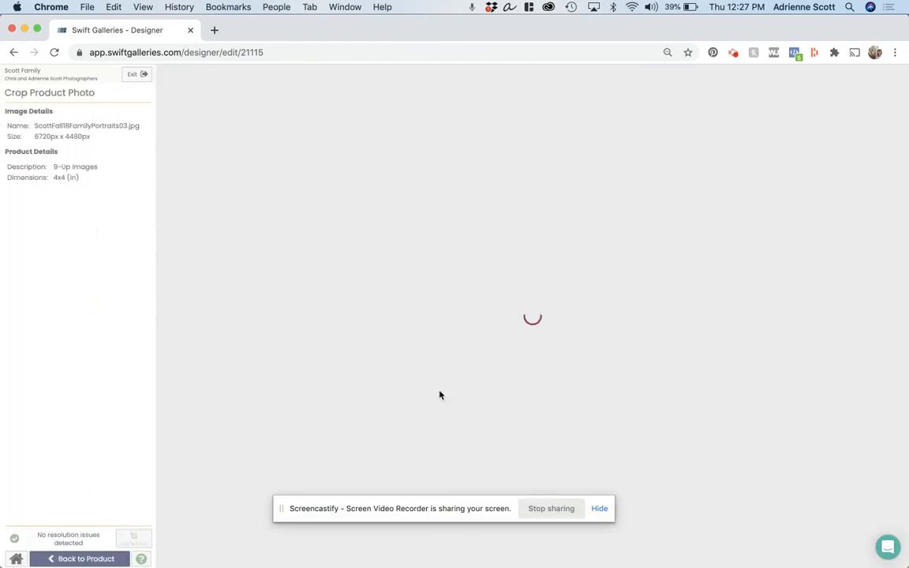
left_click_drag(555, 345, 592, 345)
left_click(131, 534)
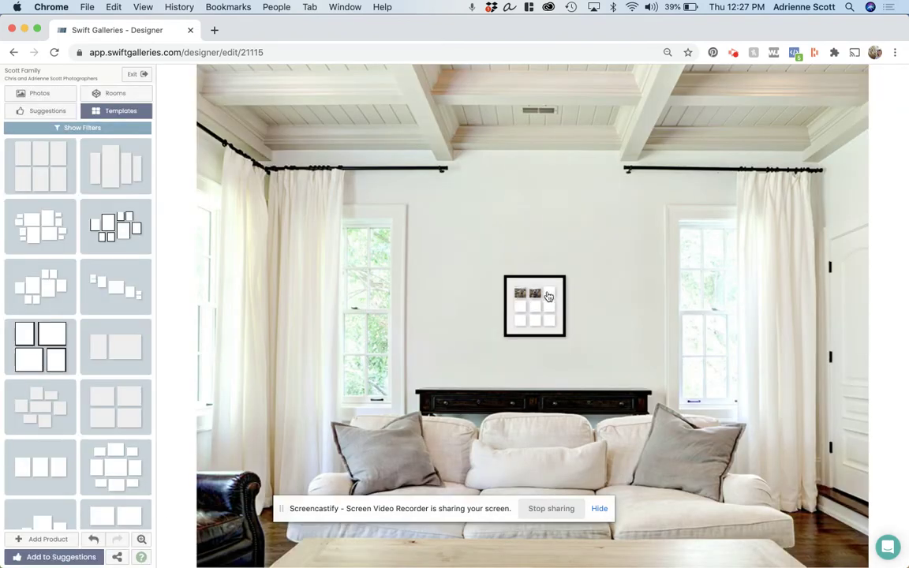
Fill the top-right image with the photo of the mother kissing the boy's head, shifting the crop left to include him fully
left_click(548, 295)
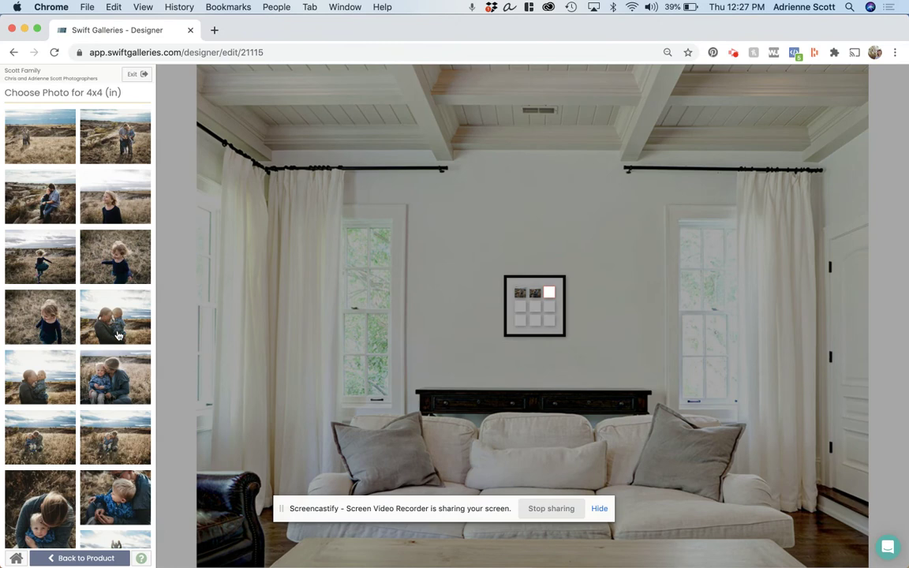
left_click(115, 369)
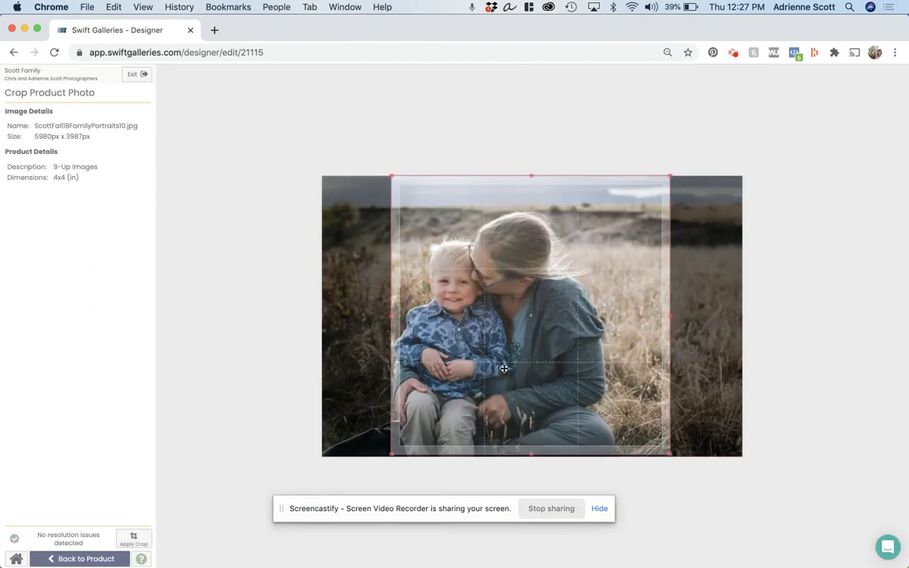
left_click_drag(503, 368, 470, 367)
left_click(133, 539)
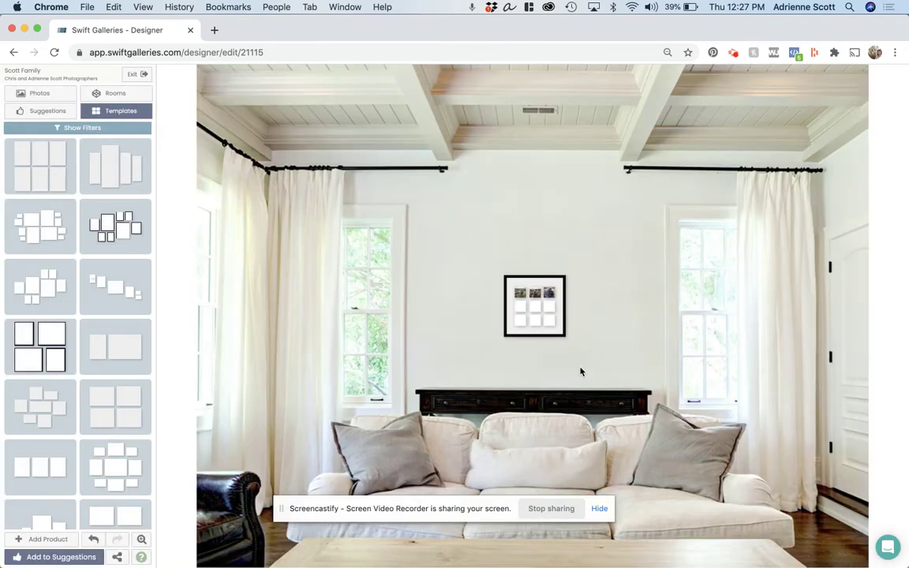
Fill the middle-left image with the photo of the smiling hooded boy facing the camera, shifting the crop slightly left
left_click(520, 308)
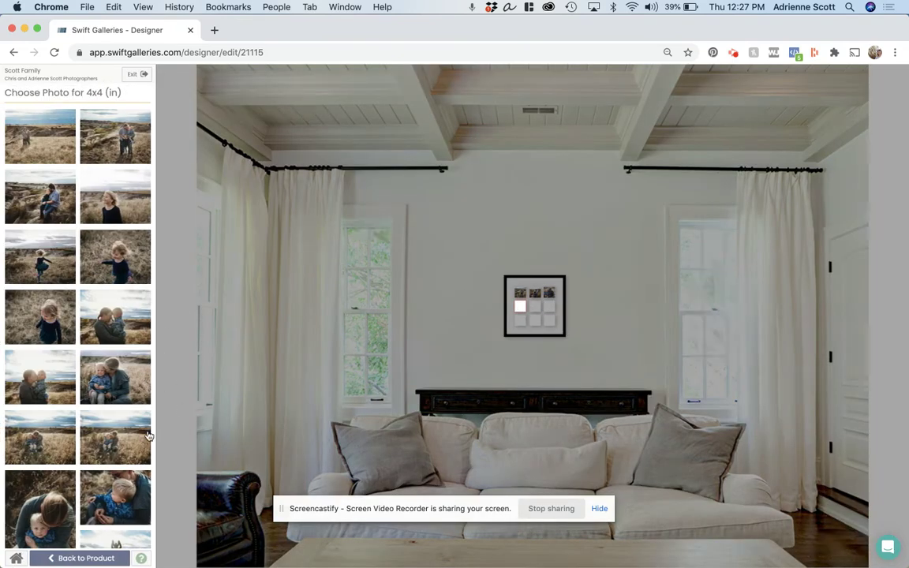
scroll(105, 438, "down", 5)
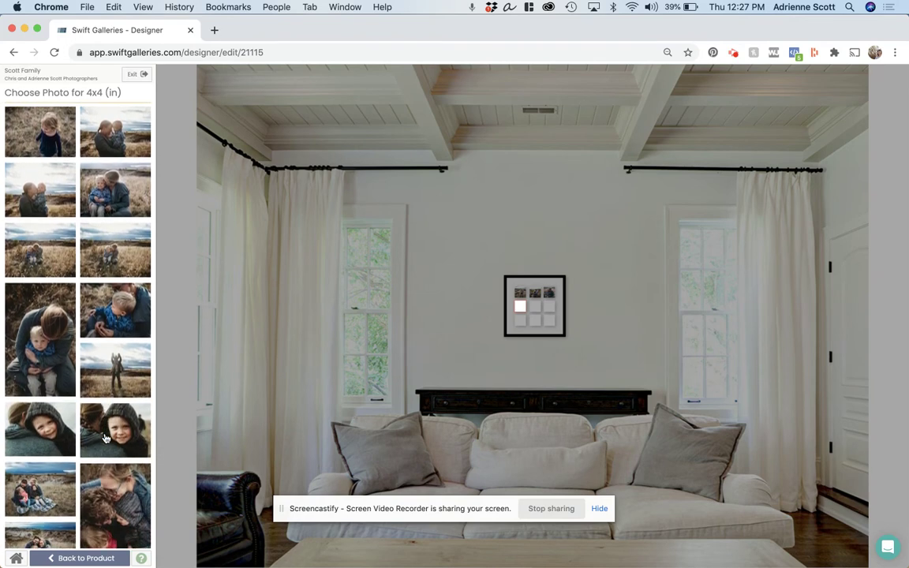
scroll(105, 439, "down", 2)
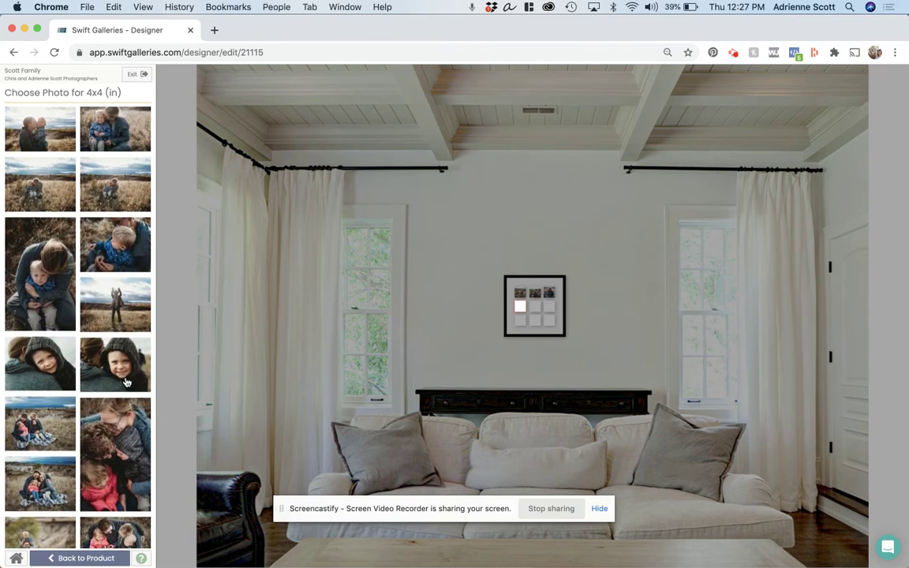
left_click(114, 359)
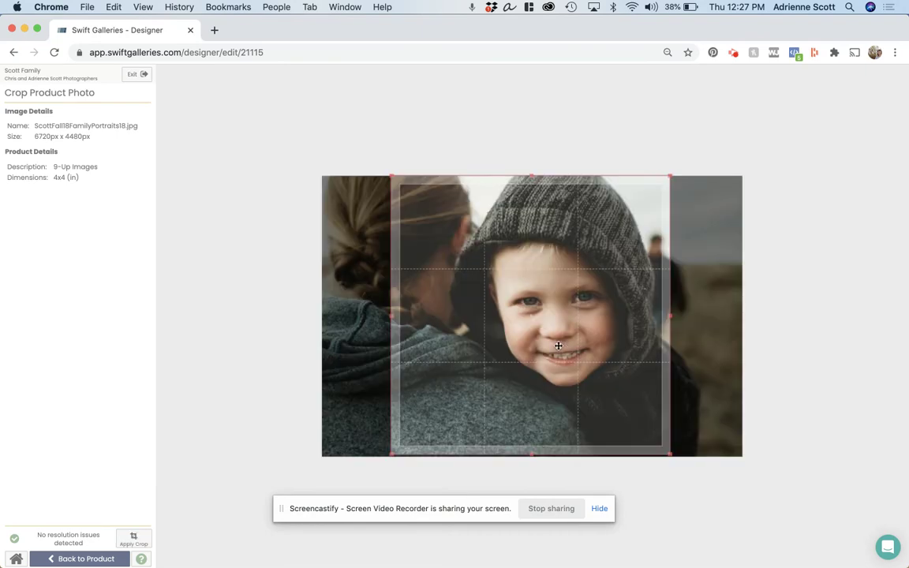
left_click_drag(558, 345, 530, 346)
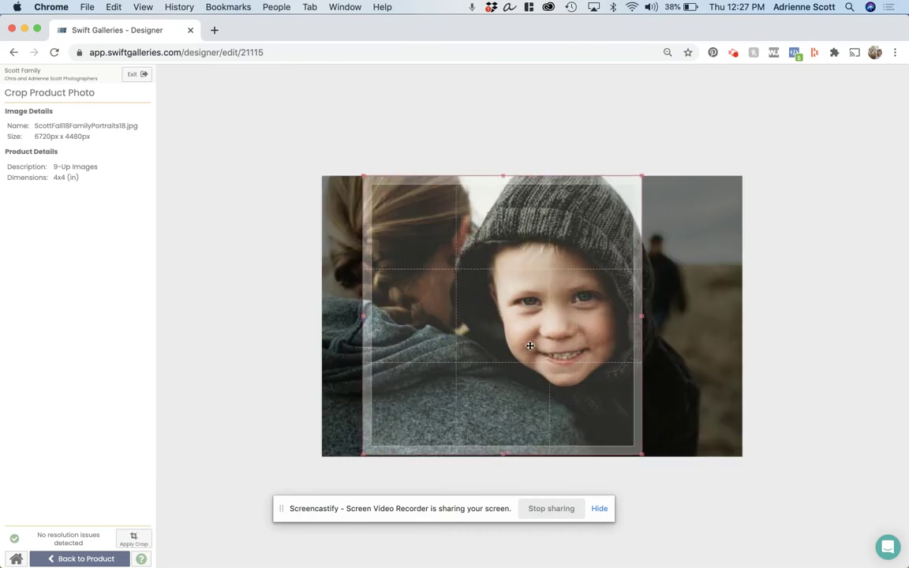
left_click(134, 537)
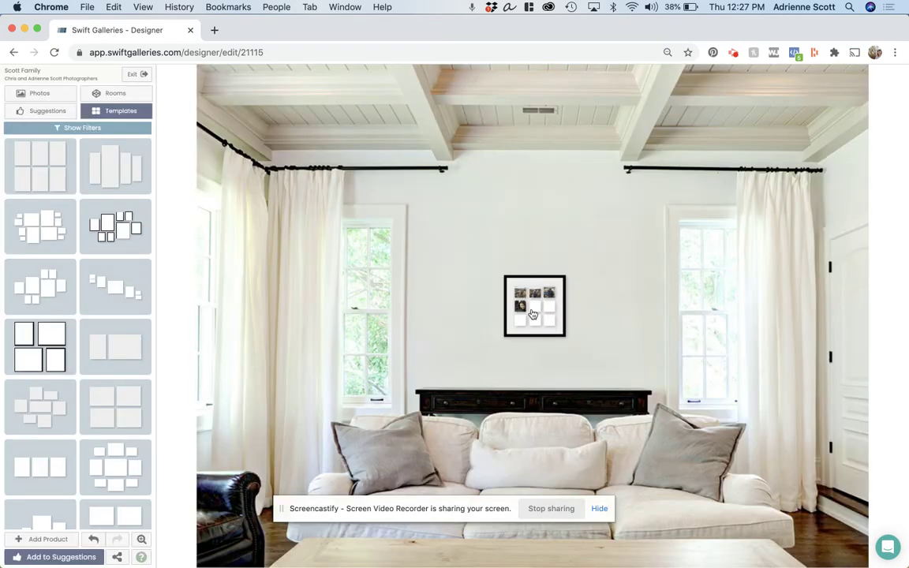
Fill the center image with the photo of the family huddled on a picnic blanket, shifting the crop slightly right to fit the blanket
left_click(534, 308)
scroll(81, 445, "down", 5)
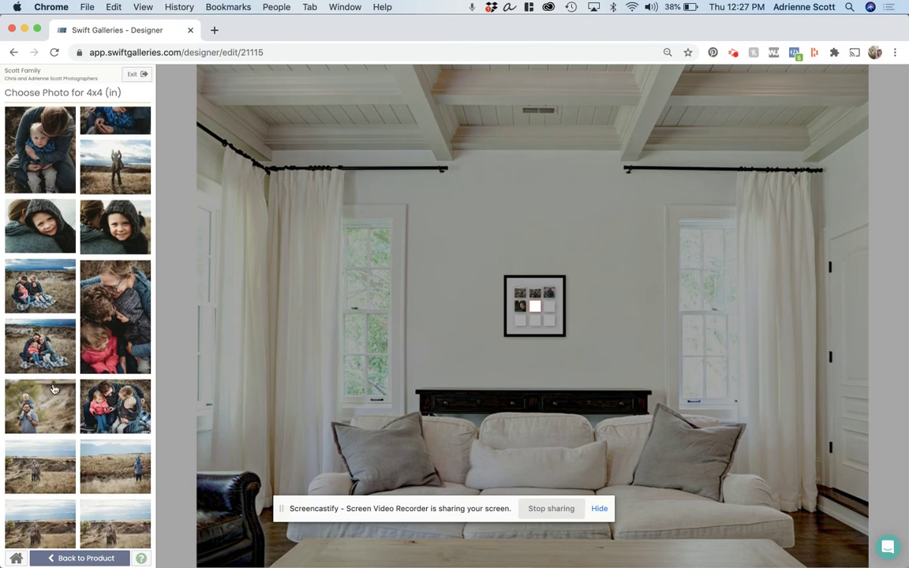
left_click(45, 339)
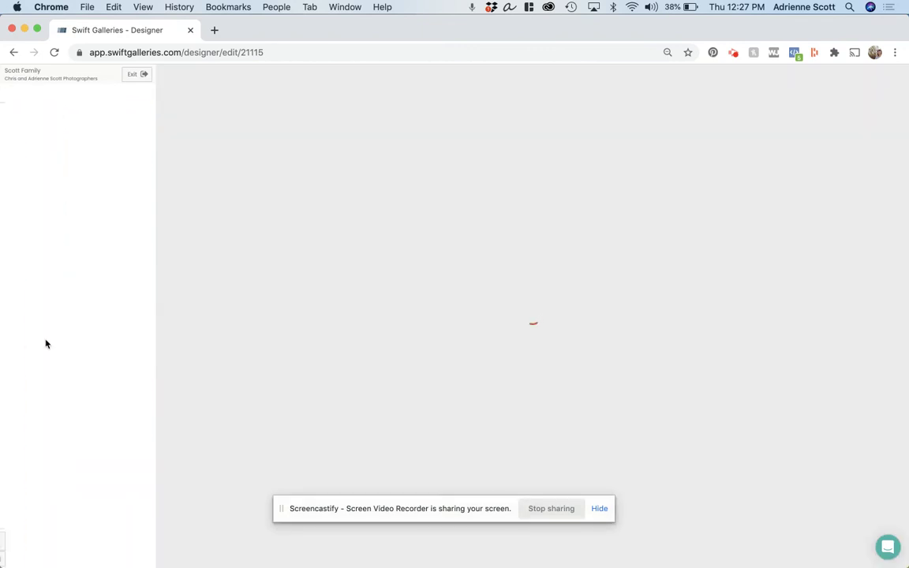
mouse_move(552, 345)
left_mouse_down()
mouse_move(569, 345)
mouse_move(551, 342)
left_mouse_up()
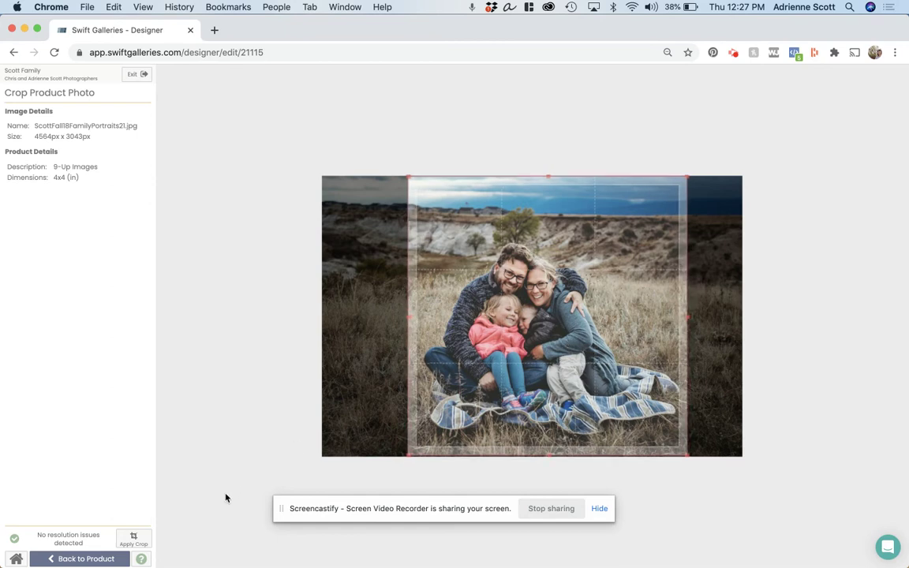
left_click(136, 537)
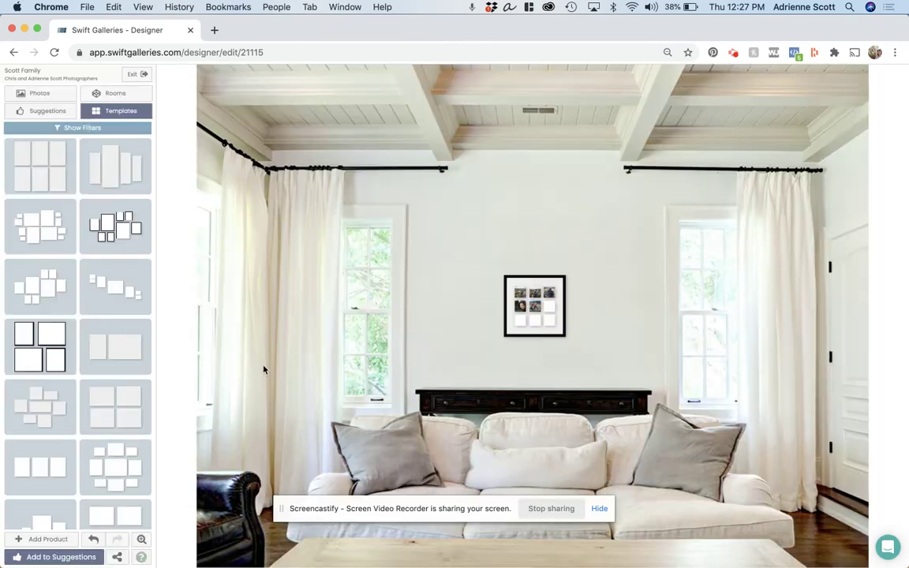
Fill the middle-right image with the photo of the father looking at the smiling girl on his lap, applying the default crop
left_click(550, 306)
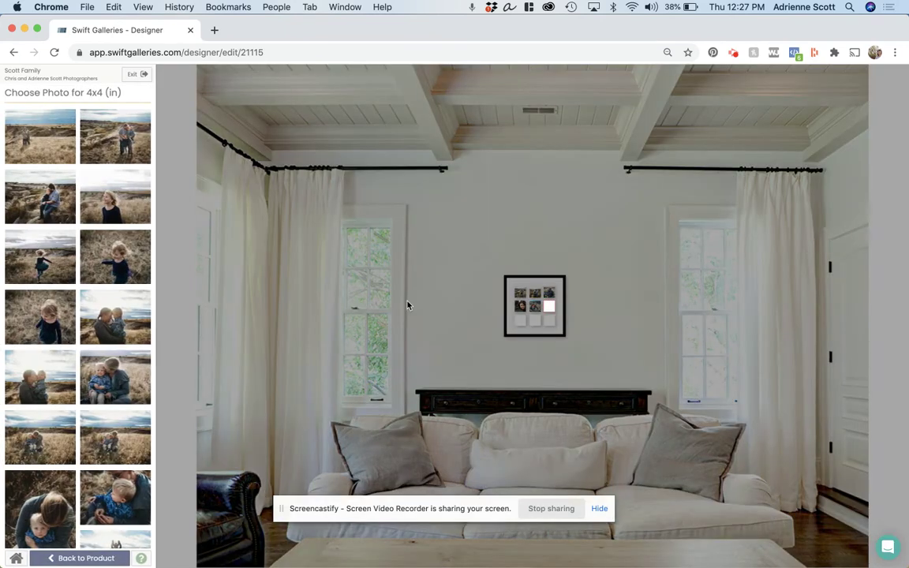
scroll(92, 414, "down", 10)
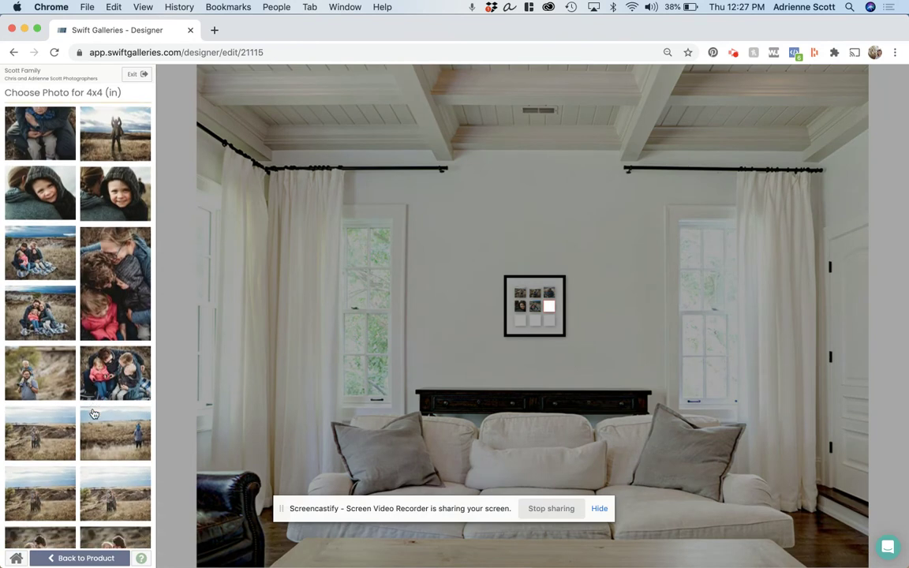
scroll(92, 415, "down", 1)
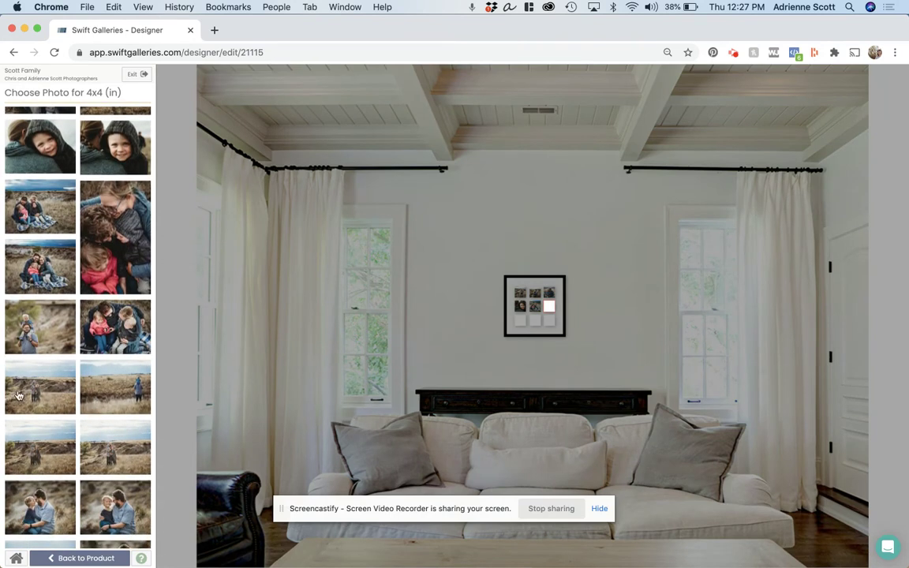
scroll(92, 414, "down", 3)
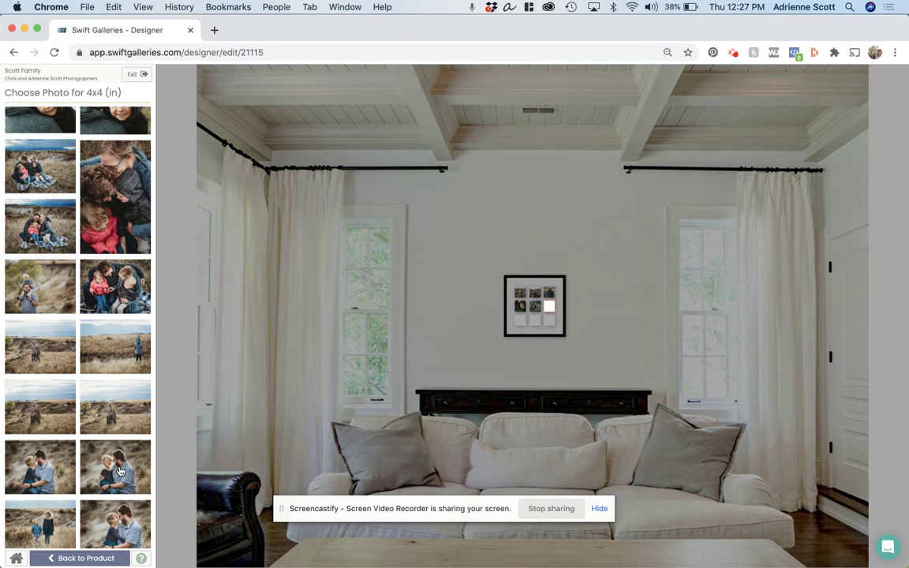
left_click(117, 460)
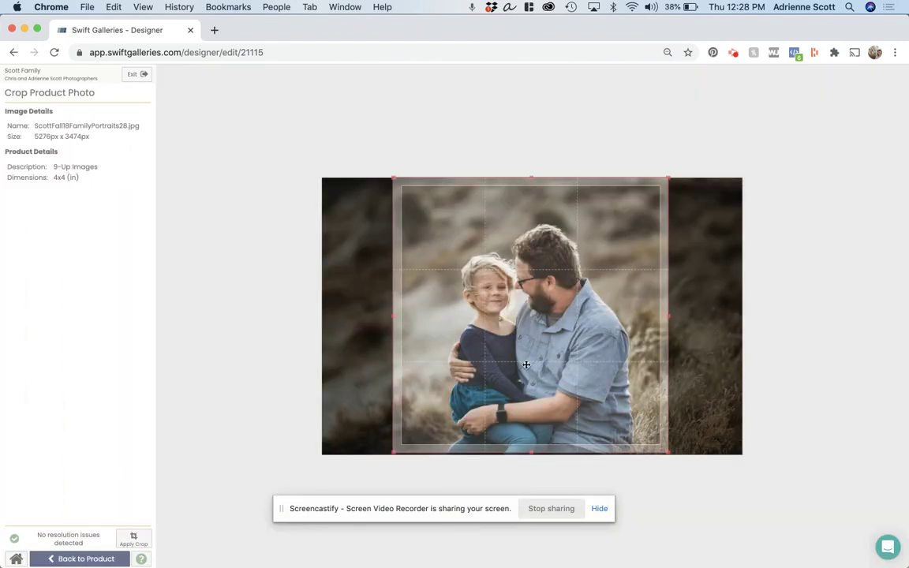
left_click(134, 539)
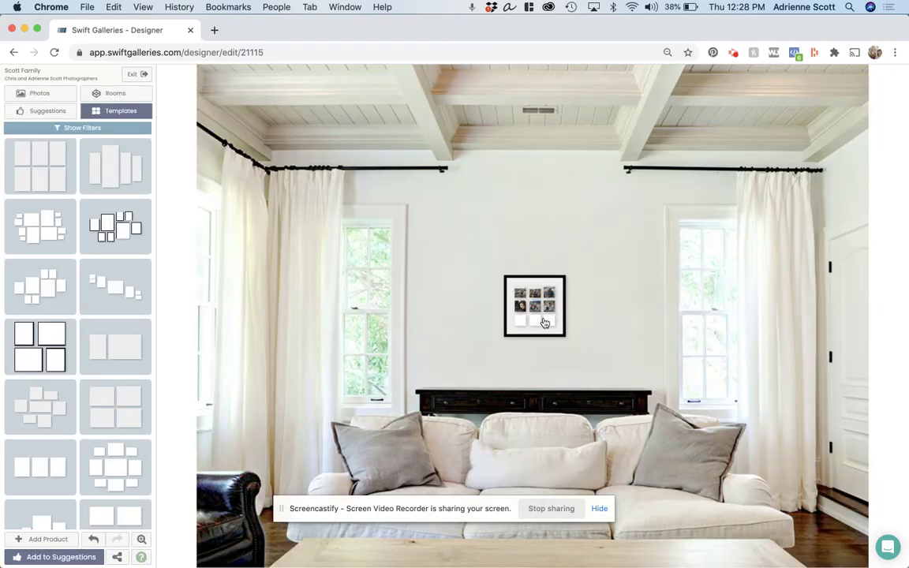
Fill the bottom-left image with family portrait 32 of the boy covering his face beside the girl, shifting the crop right to center both
left_click(518, 321)
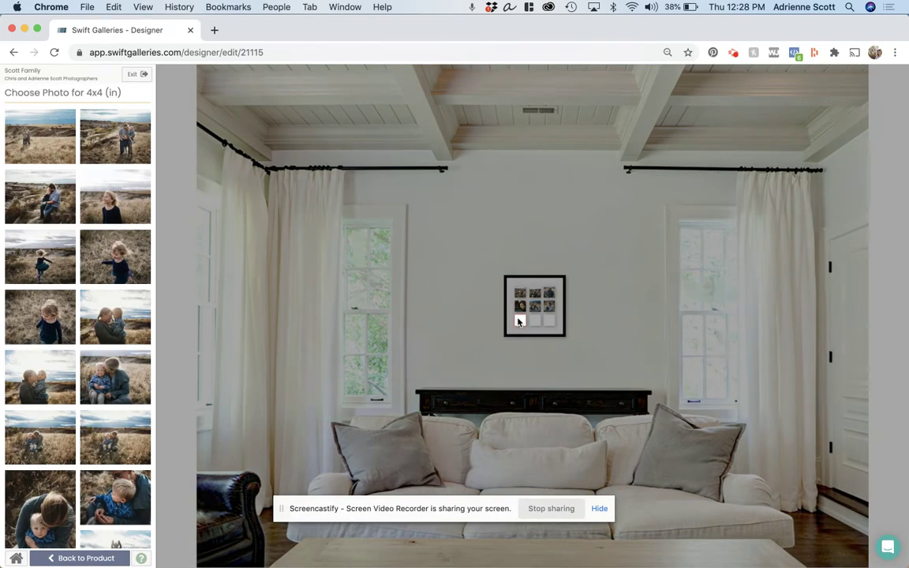
scroll(103, 423, "down", 10)
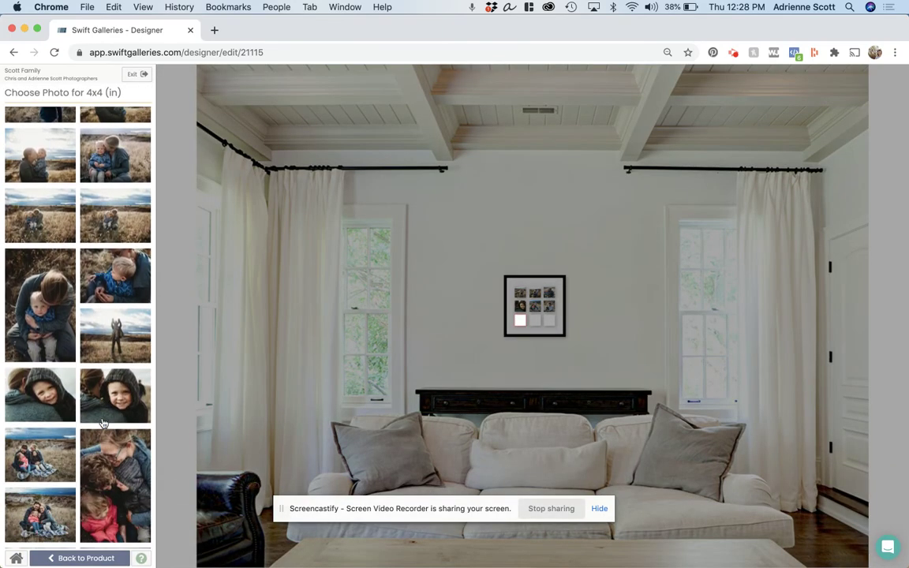
scroll(102, 424, "down", 3)
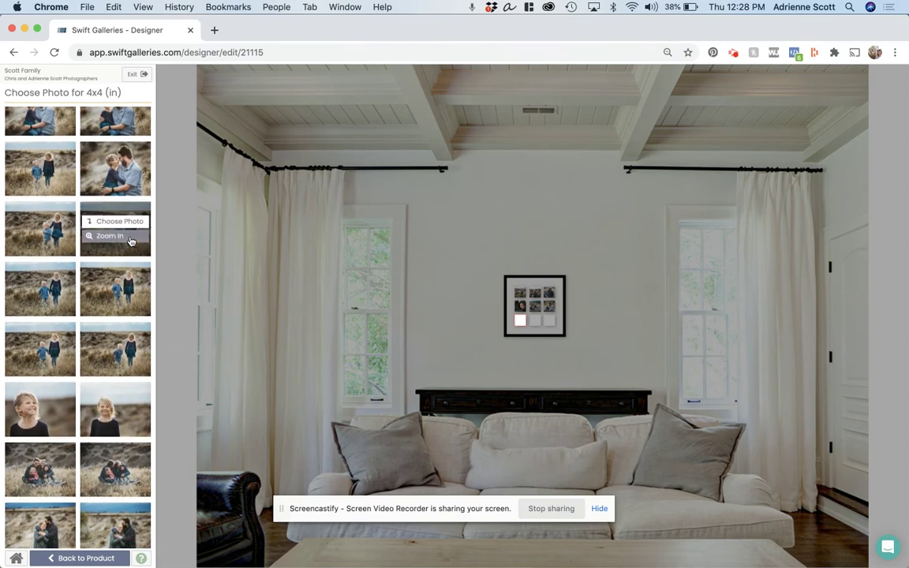
left_click(114, 224)
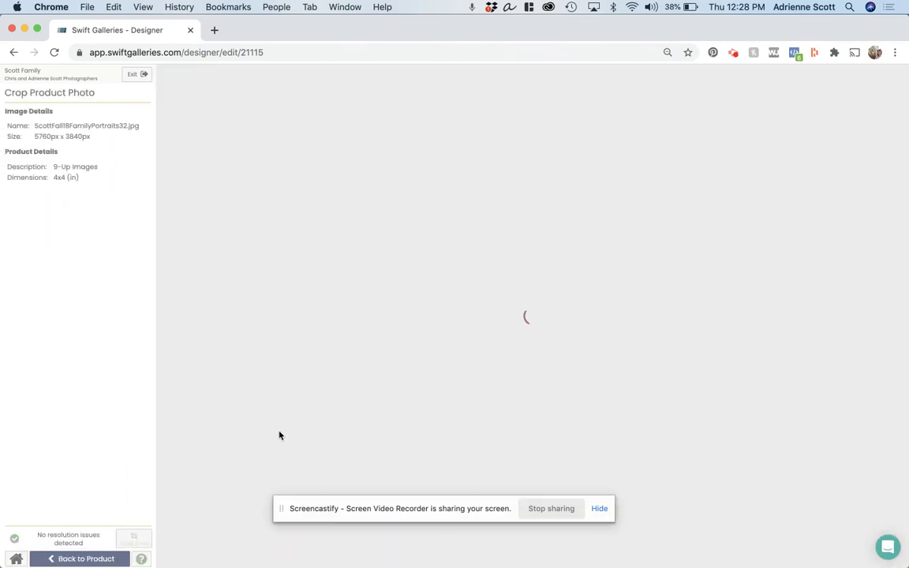
left_click_drag(500, 382, 549, 382)
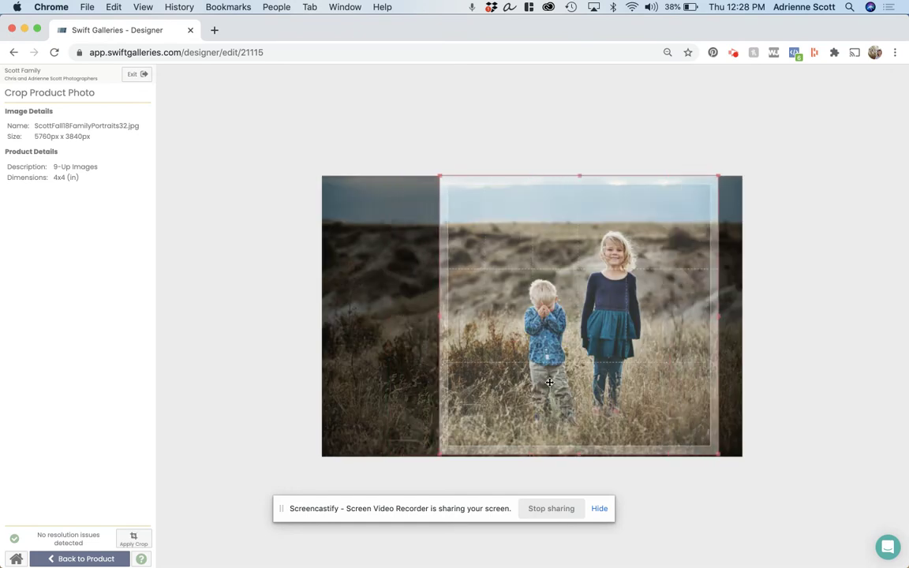
left_click(134, 538)
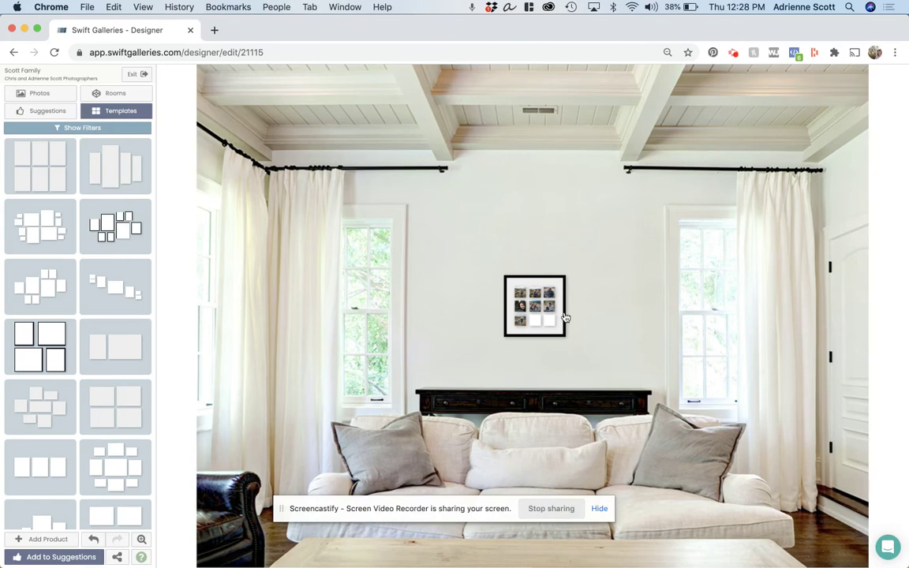
Fill the bottom-right image with family portrait 36 of the boy and girl standing in the grass, shifting the crop slightly right
left_click(550, 320)
scroll(57, 383, "down", 15)
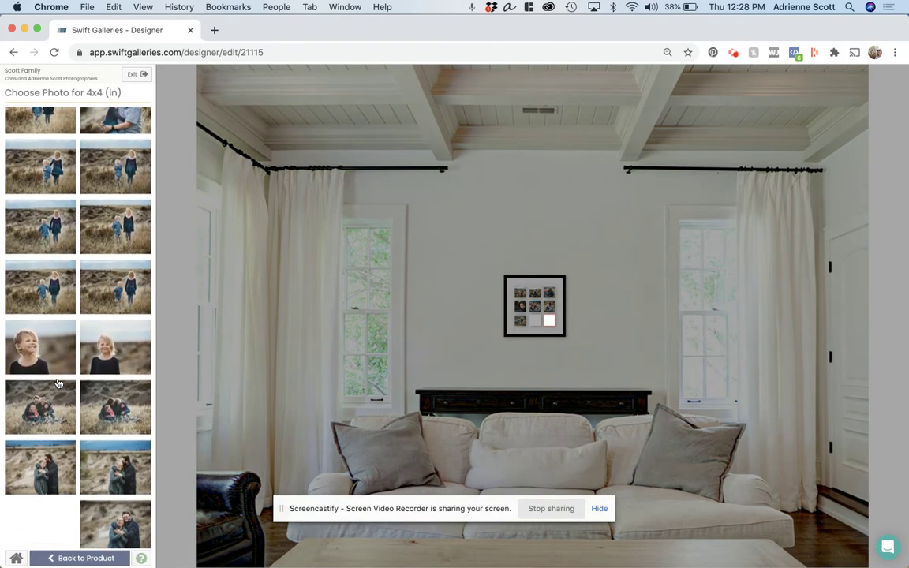
scroll(55, 363, "up", 2)
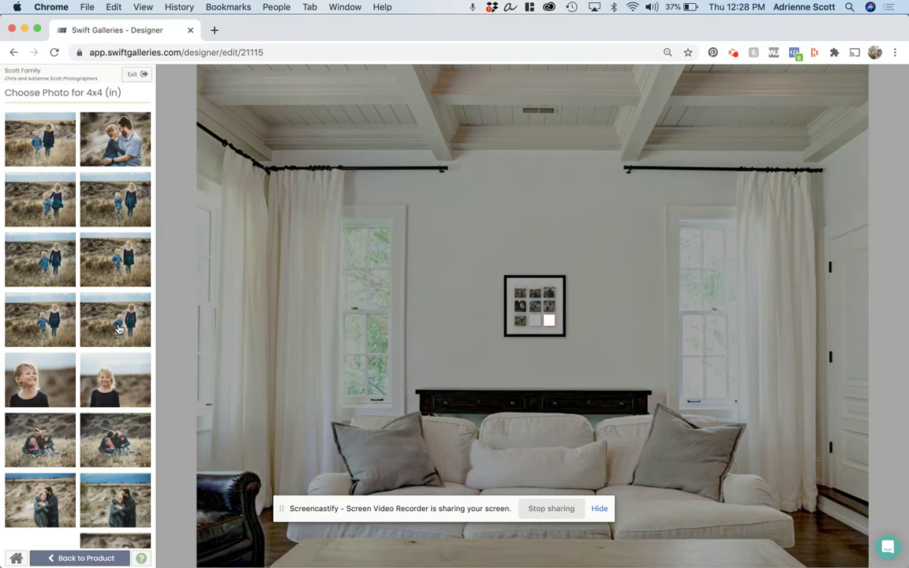
left_click(92, 310)
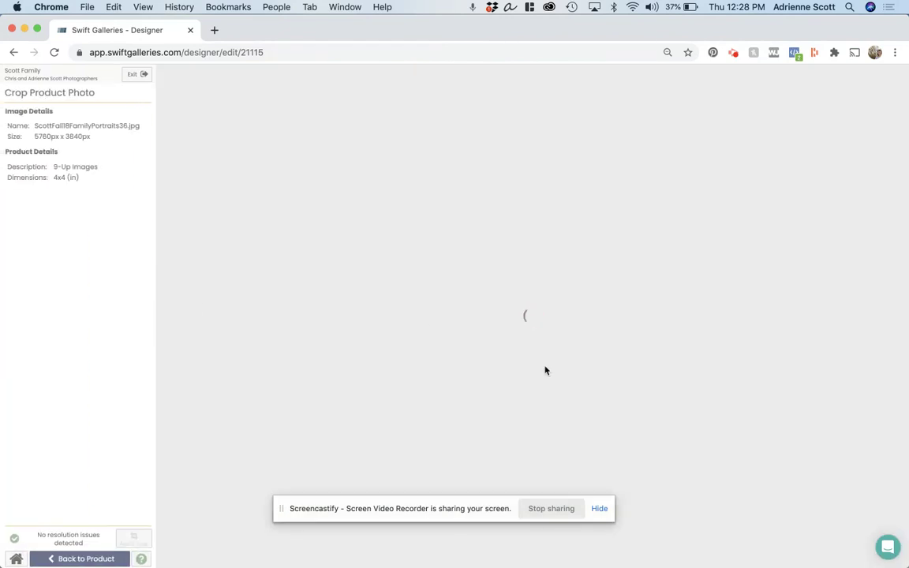
left_click_drag(544, 366, 578, 366)
left_click(118, 546)
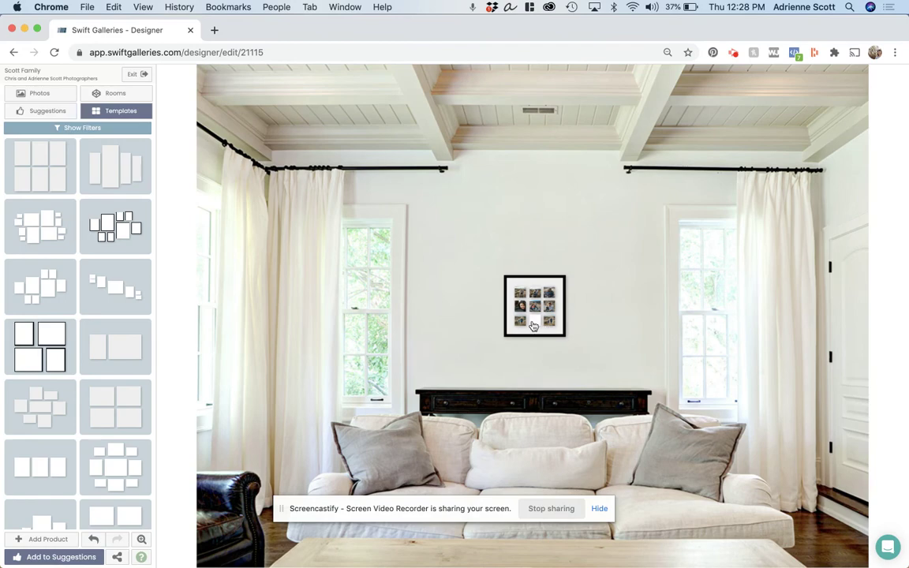
Fill the remaining bottom-center image with a photo of the embracing couple and apply its crop
left_click(532, 331)
scroll(44, 426, "down", 10)
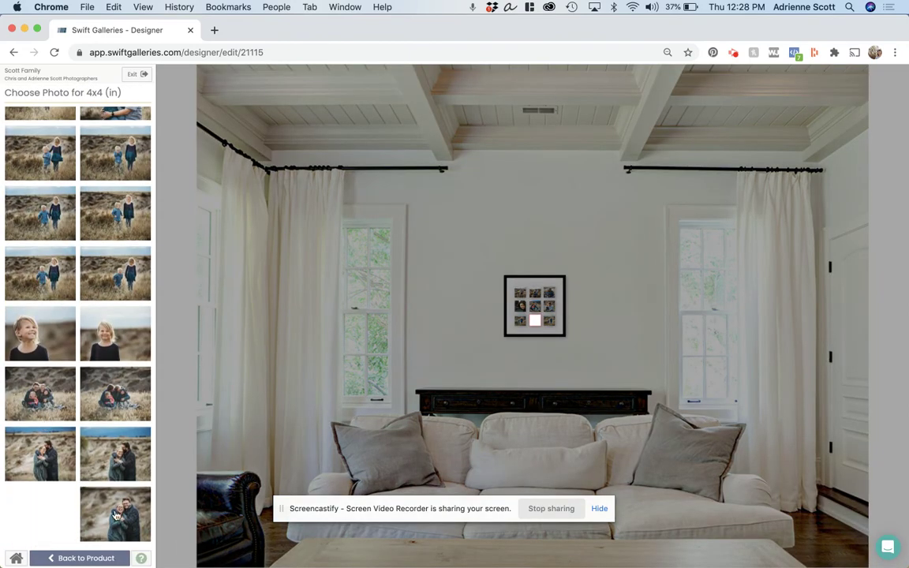
left_click(116, 442)
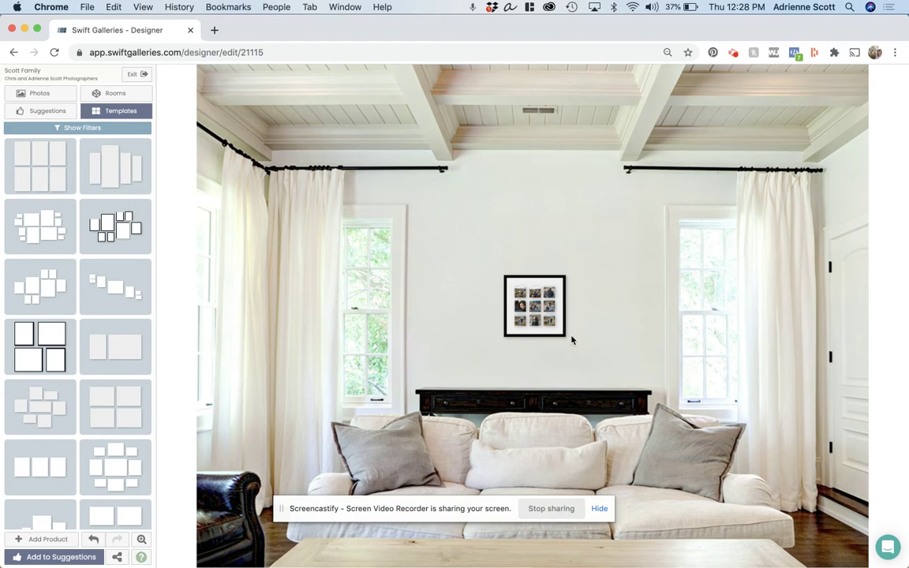
Place the framed collage on the wall above the white side table in the ukulele room and add the design to the suggestions
left_click(113, 96)
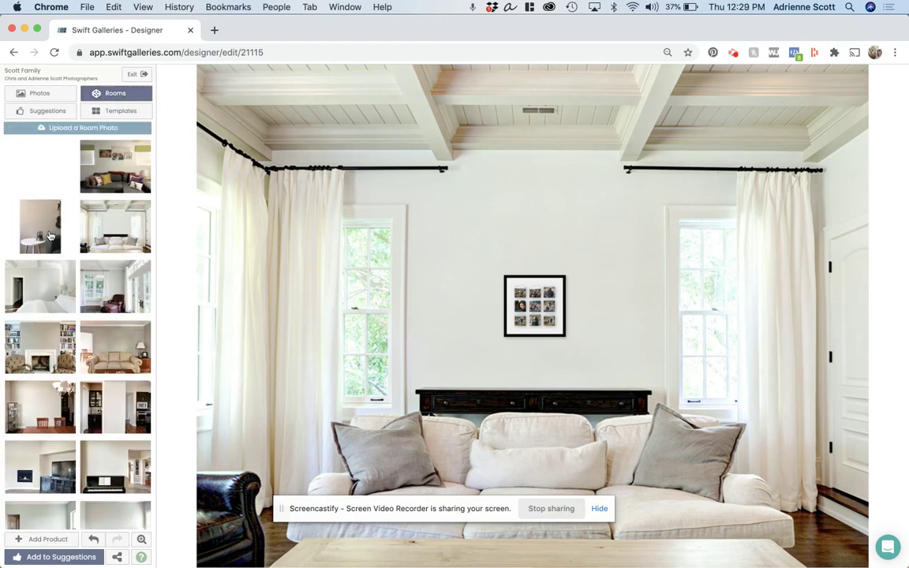
left_click(42, 212)
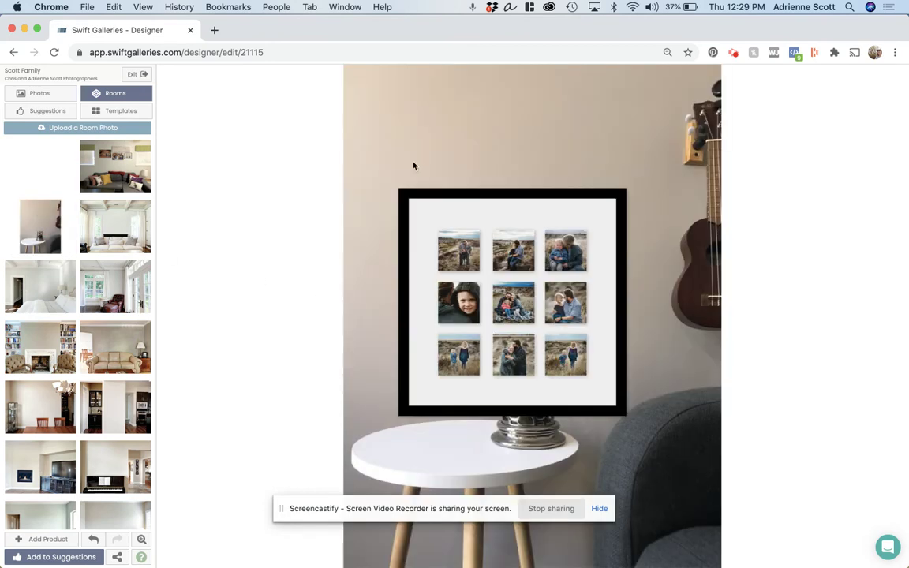
left_click_drag(411, 182, 599, 251)
left_click(616, 359)
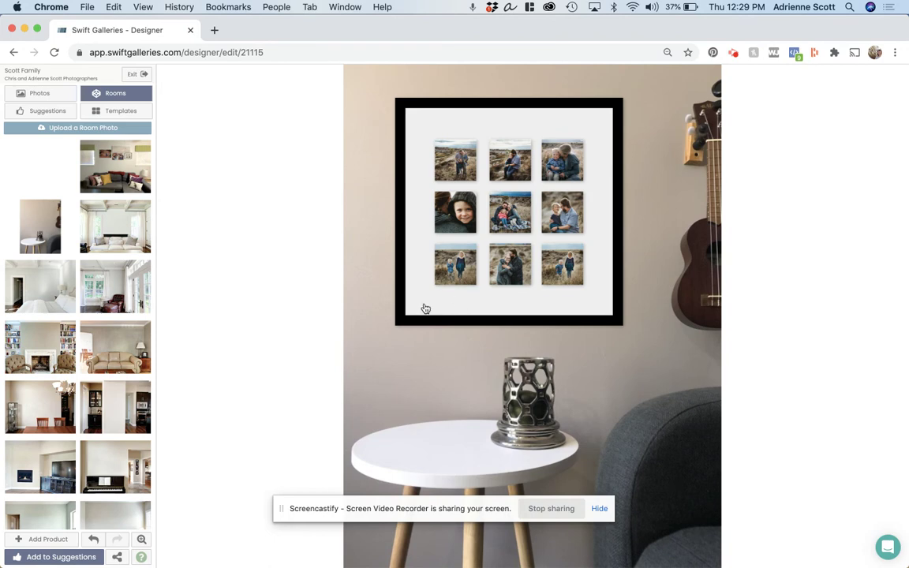
left_click(62, 558)
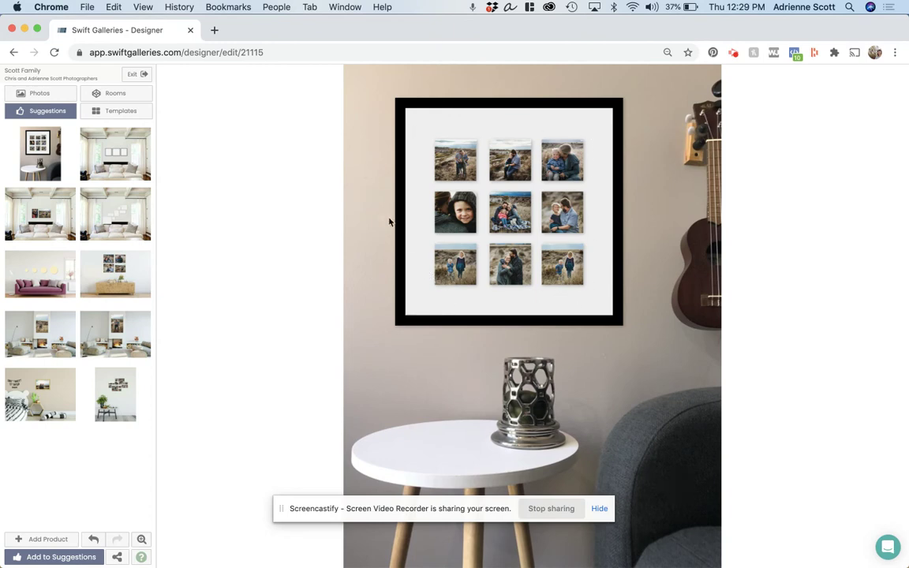
Exit to the client's opportunities, start the November 28 in-person sales meeting and open its gallery designer
left_click(135, 76)
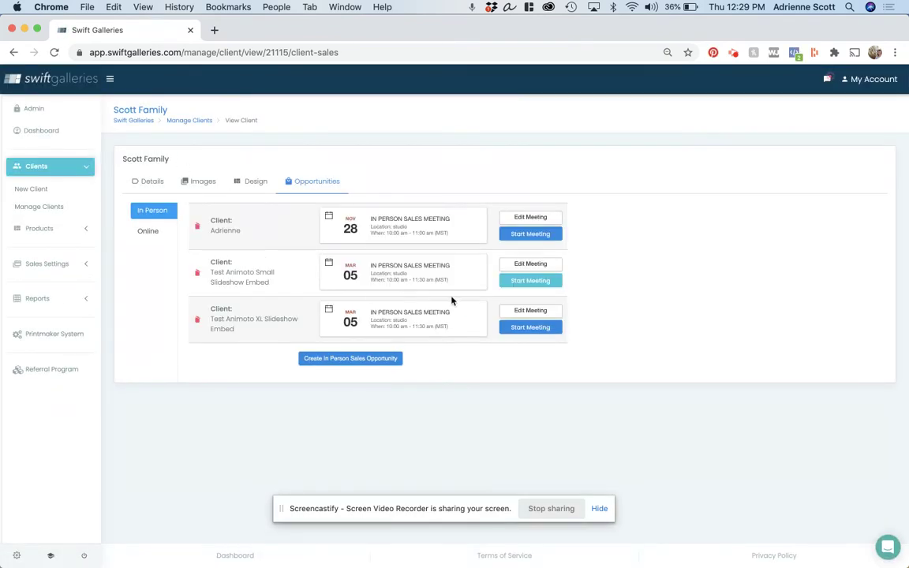
left_click(536, 233)
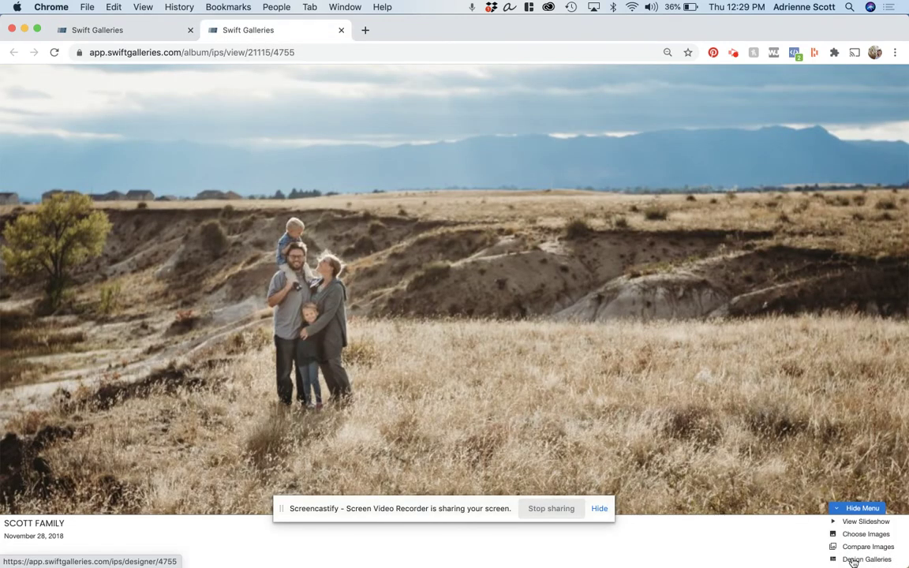
left_click(852, 560)
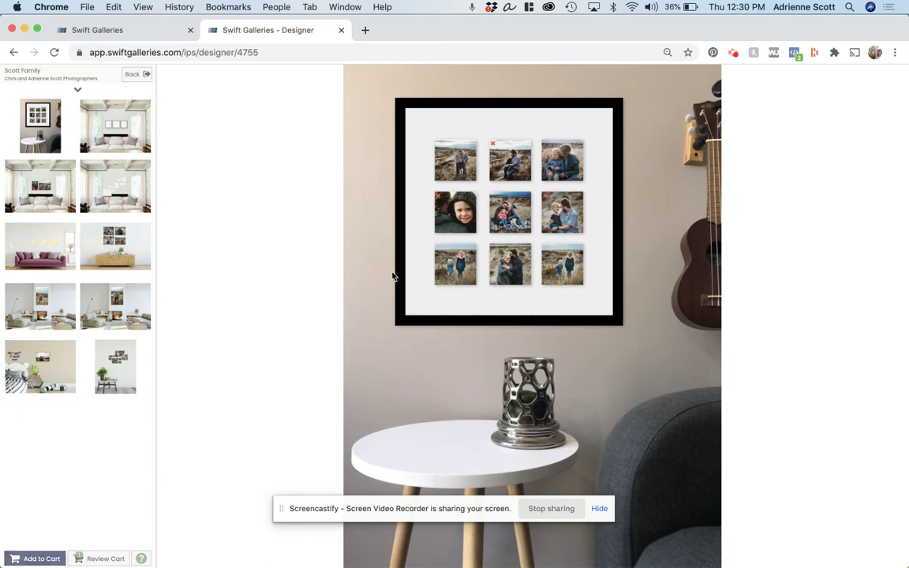
Try to add the framed collage to the cart
left_click(40, 559)
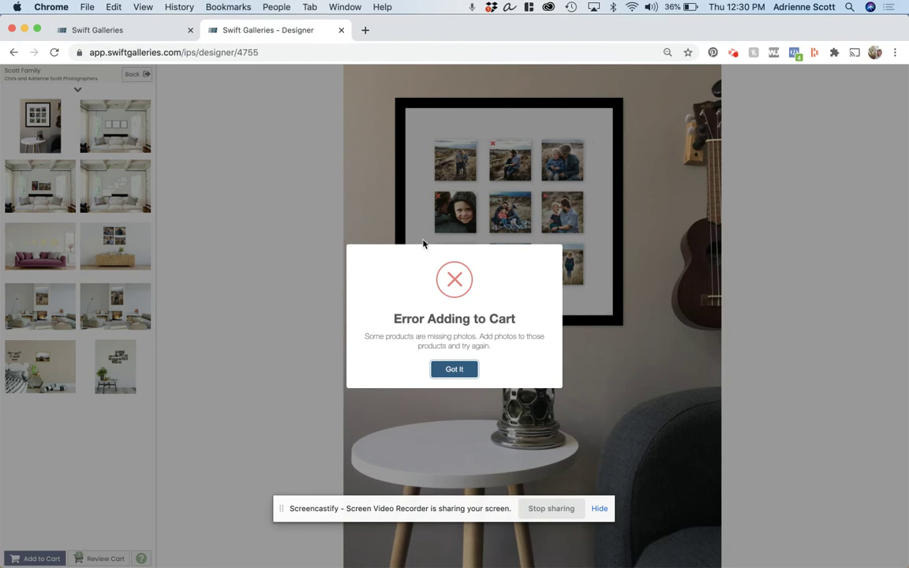
left_click(454, 370)
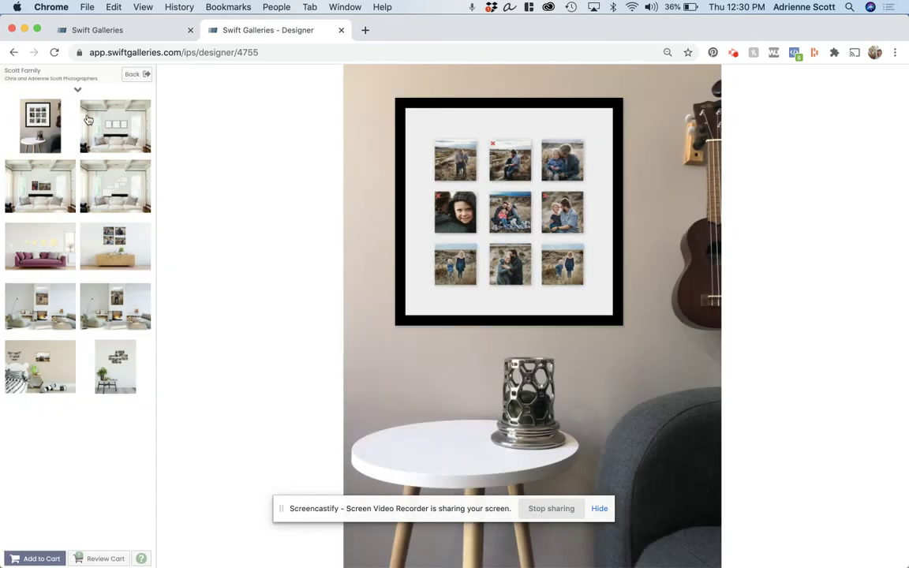
Reveal the full designer options and fill the 20x20 9-Up frame with the blank white image ZZZ-high-res-white.jpg, applying the default crop
left_click(77, 92)
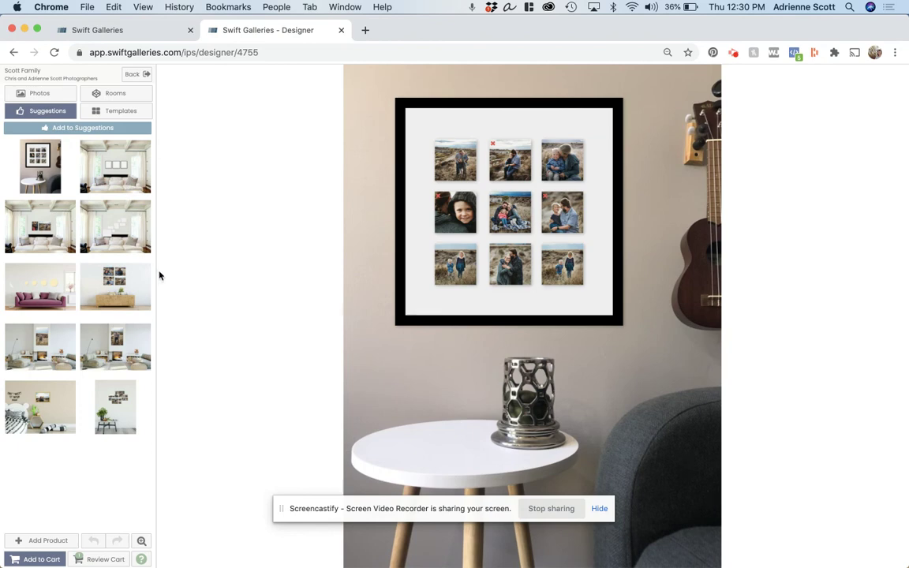
left_click(143, 115)
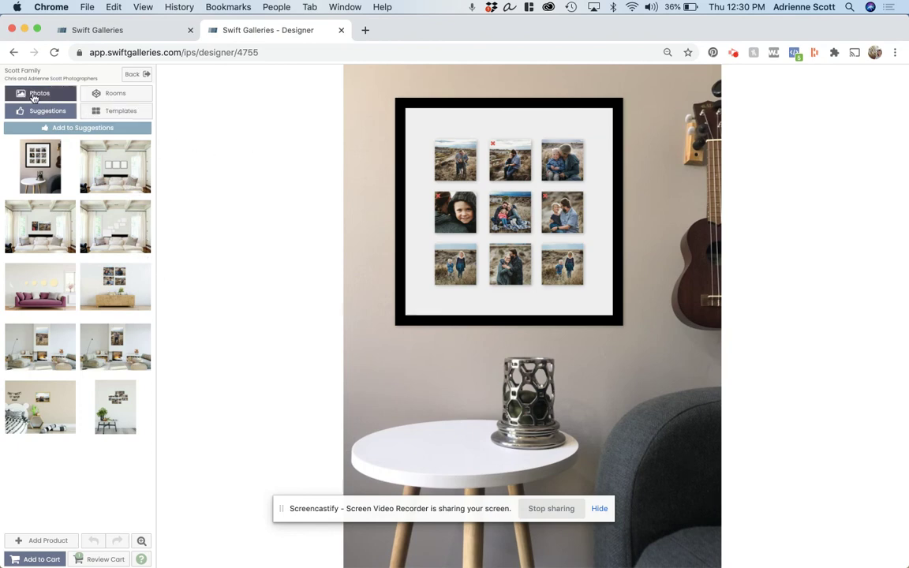
left_click(34, 94)
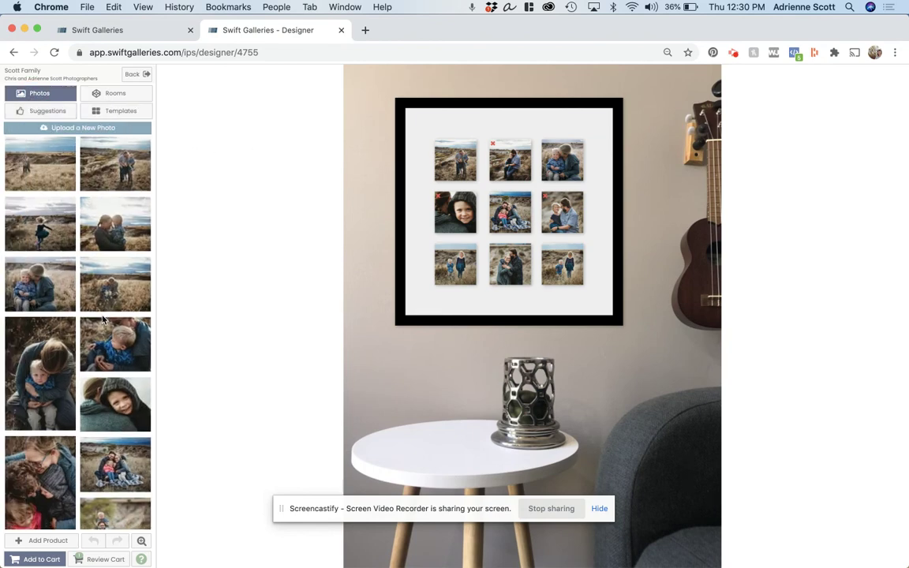
scroll(92, 283, "down", 5)
scroll(103, 319, "up", 5)
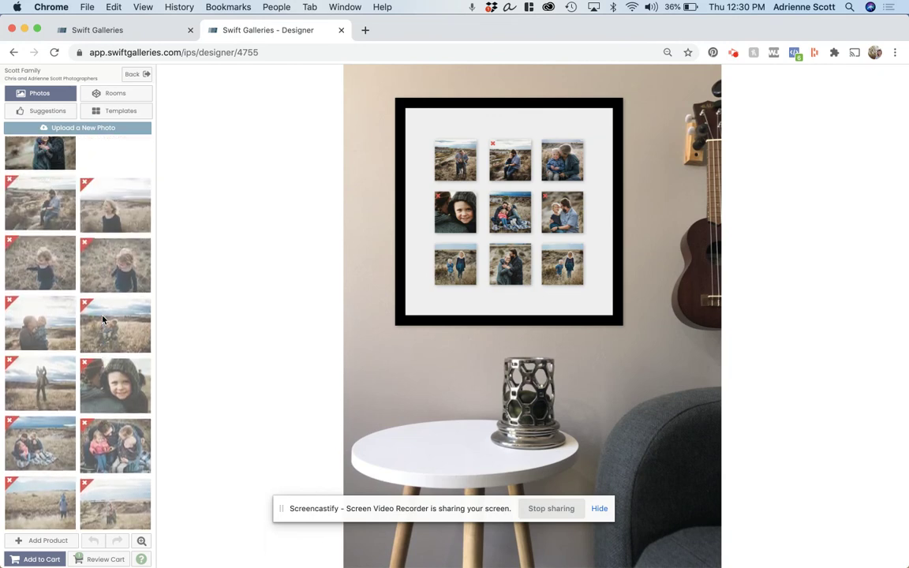
mouse_move(109, 218)
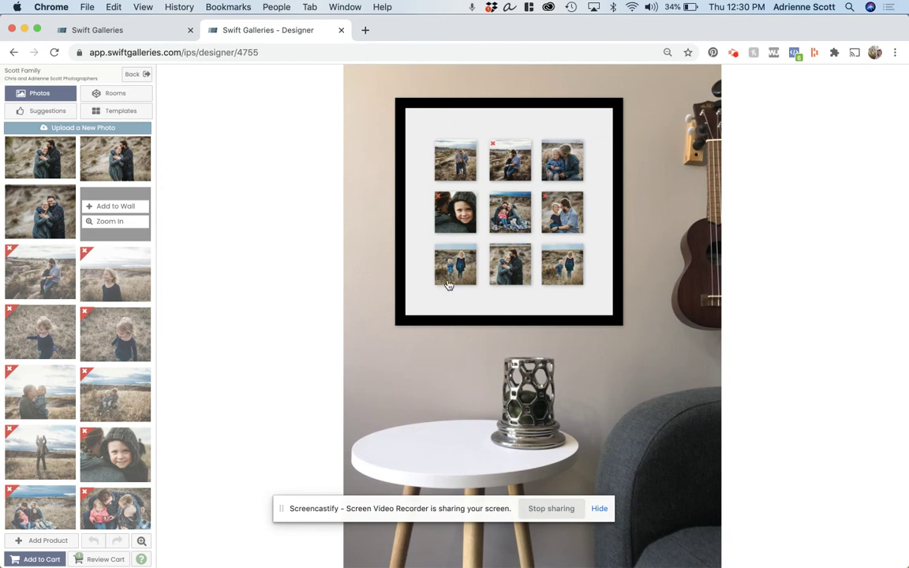
left_click(570, 305)
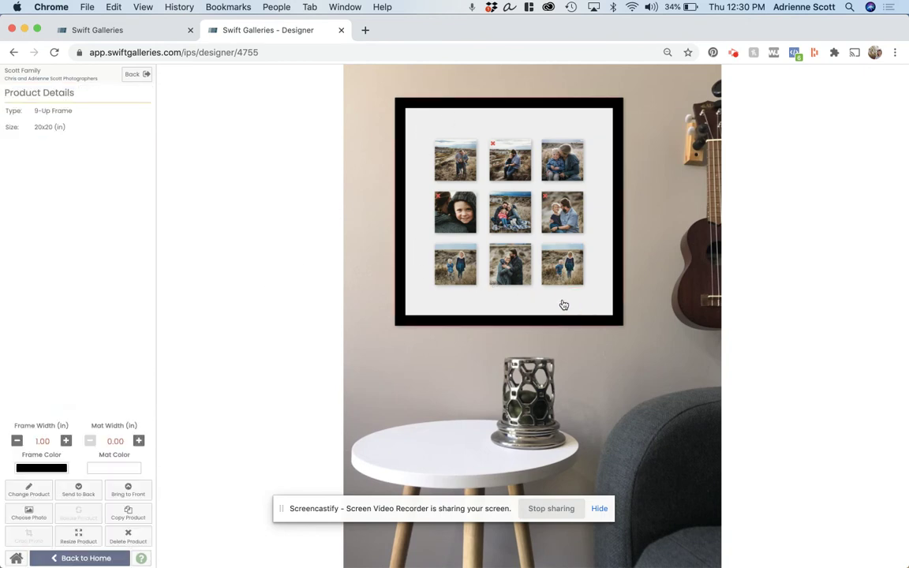
left_click(564, 304)
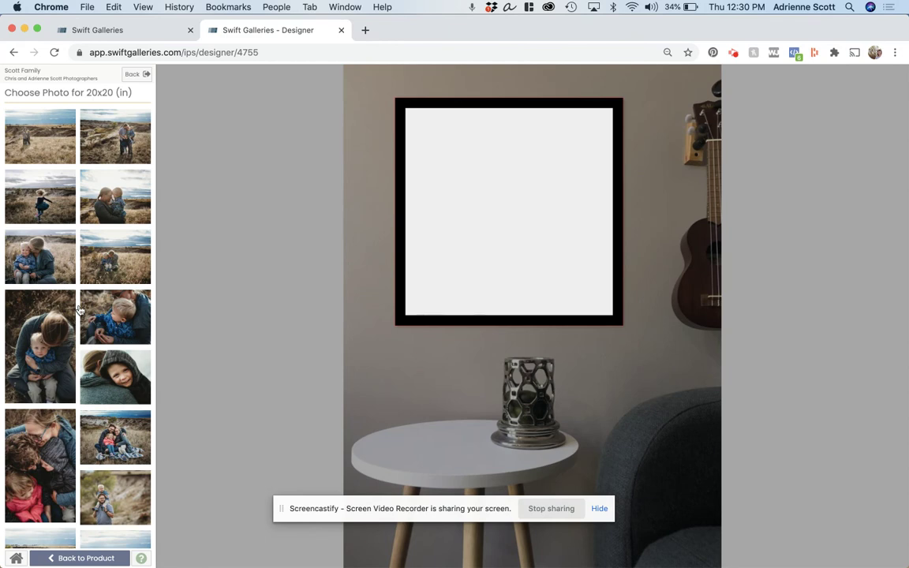
scroll(79, 310, "down", 15)
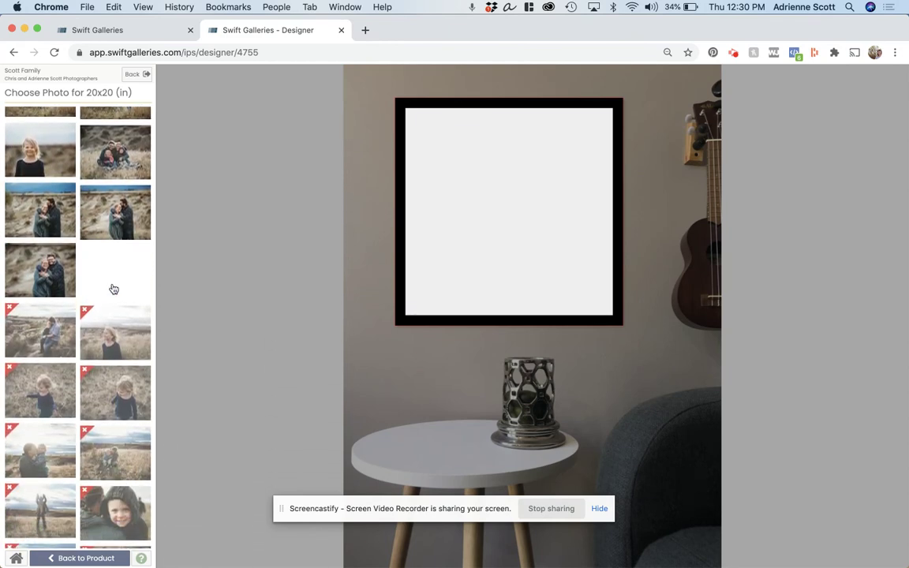
mouse_move(114, 288)
left_click(119, 269)
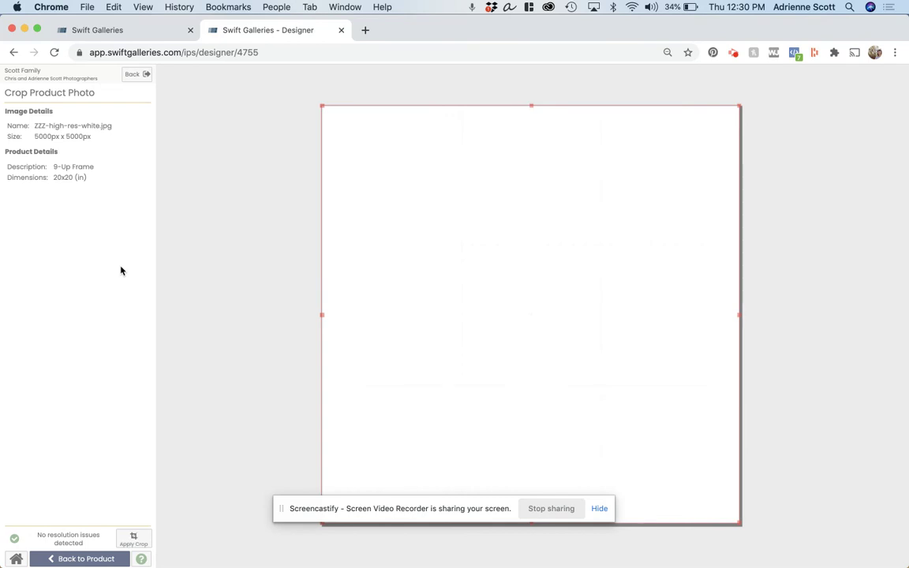
left_click(135, 539)
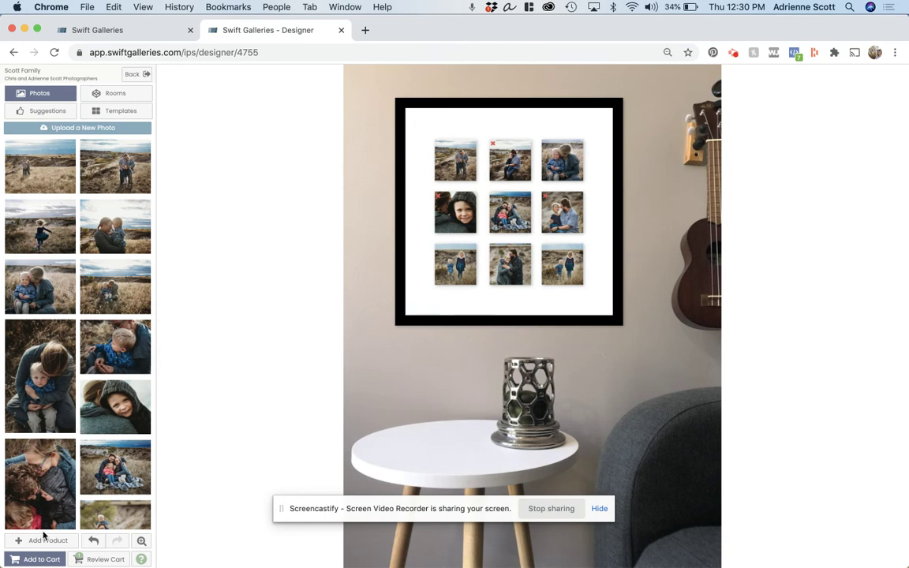
Add the completed framed collage to the cart, and remove the two-photo gallery from the cart
left_click(32, 560)
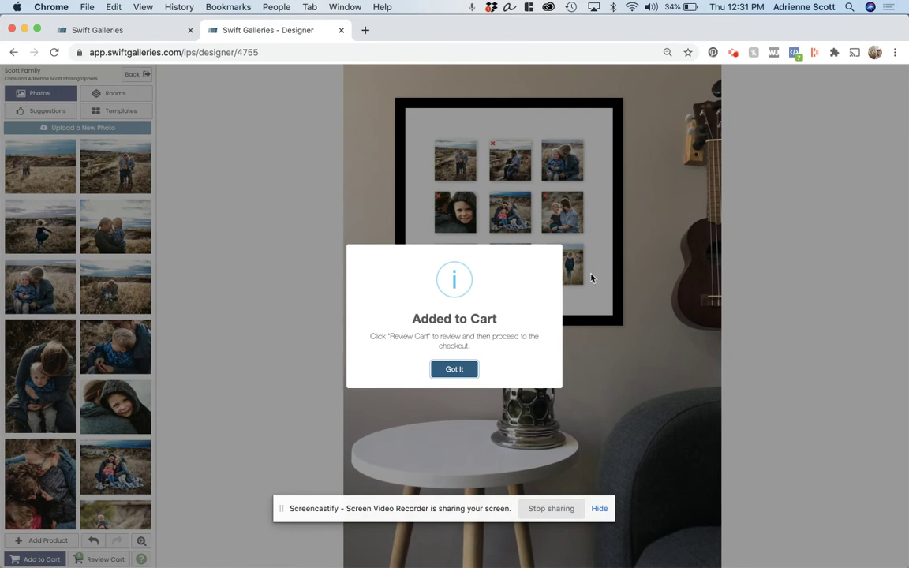
left_click(453, 369)
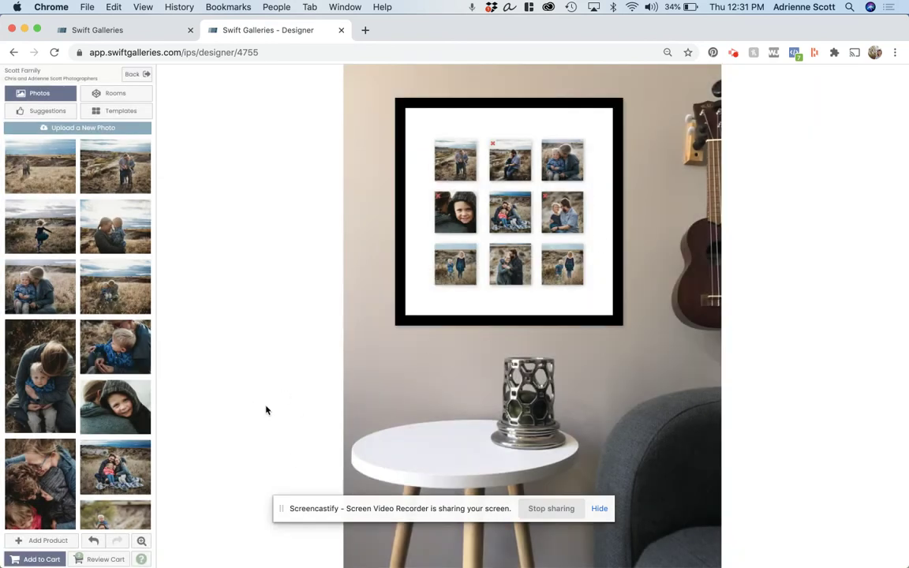
left_click(87, 556)
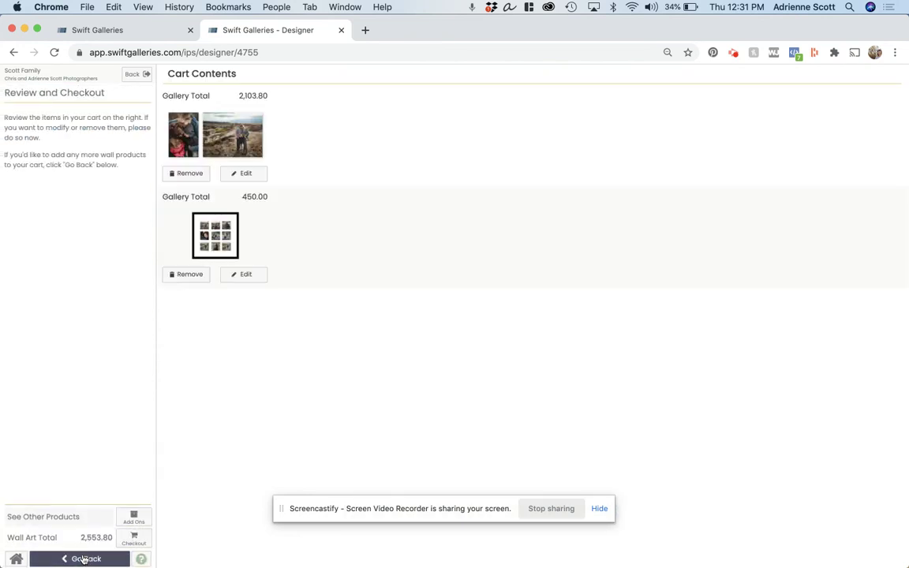
left_click(181, 173)
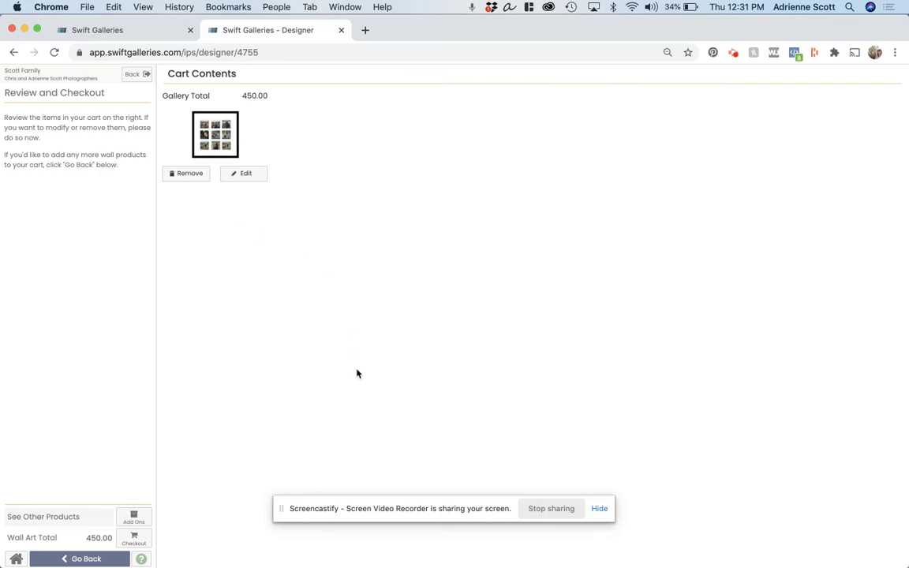
Return to the studio management site, search the managed products for "9-", and open the template manager
left_click(93, 29)
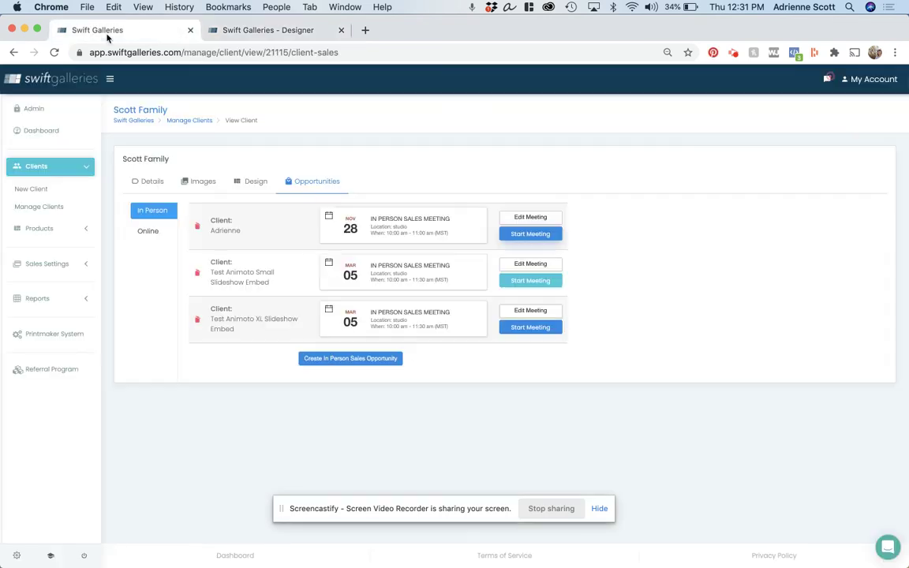
left_click(52, 229)
left_click(43, 213)
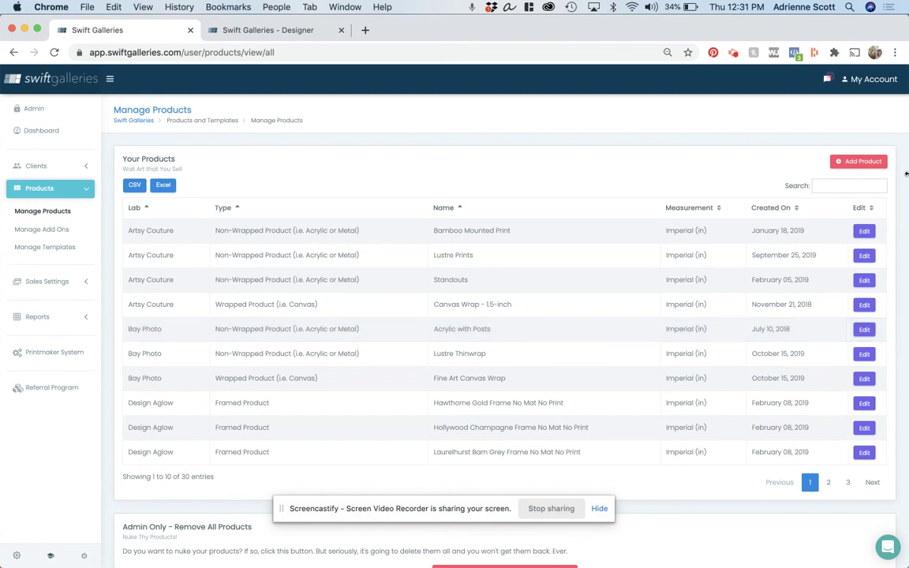
left_click(839, 184)
type("9-")
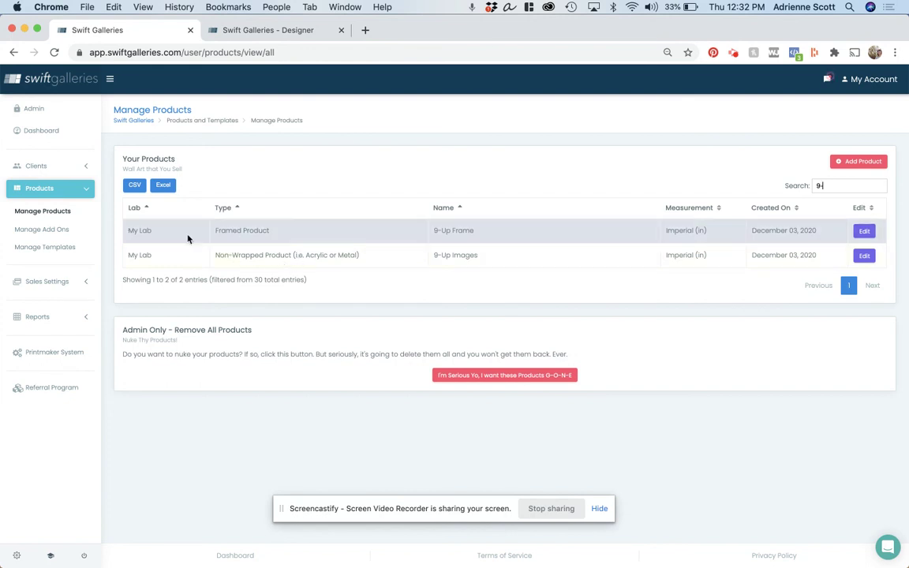
left_click(55, 250)
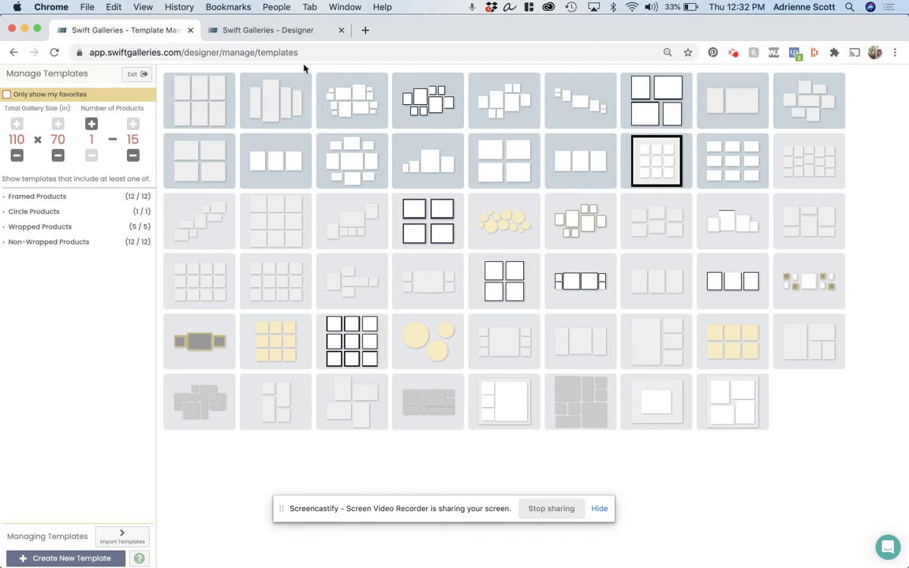
Open the cart's framed collage for editing, select the frame and all its images to review their product details, and clear the selection
left_click(284, 30)
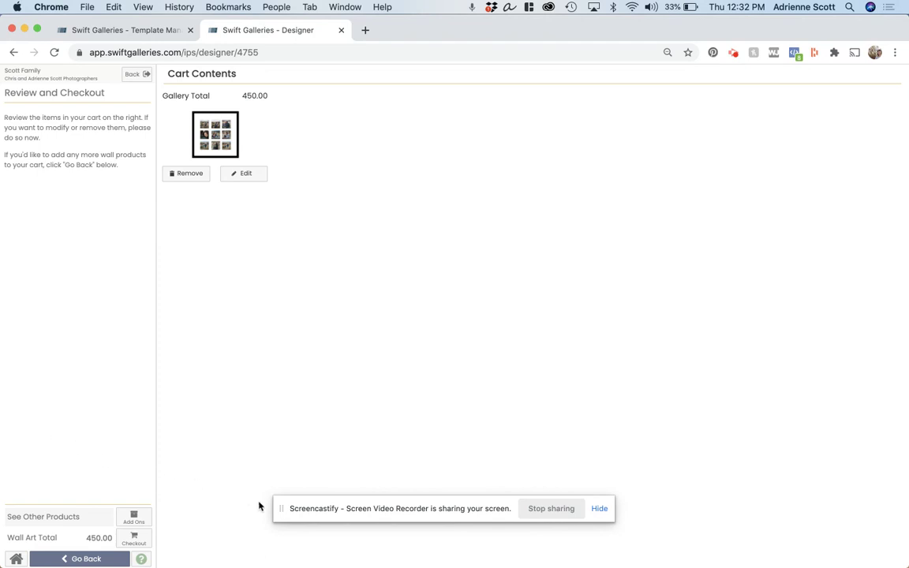
left_click(248, 175)
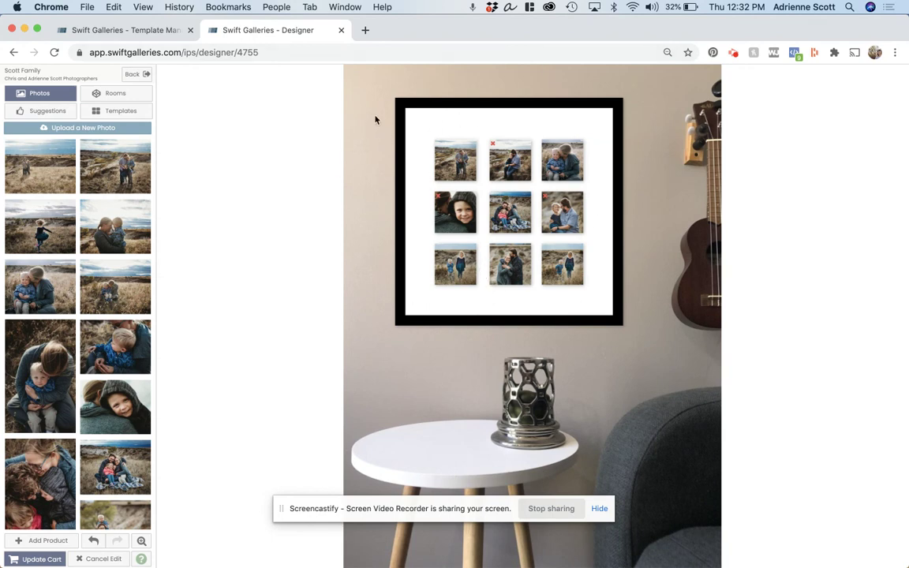
left_click_drag(371, 106, 677, 327)
key("super+a")
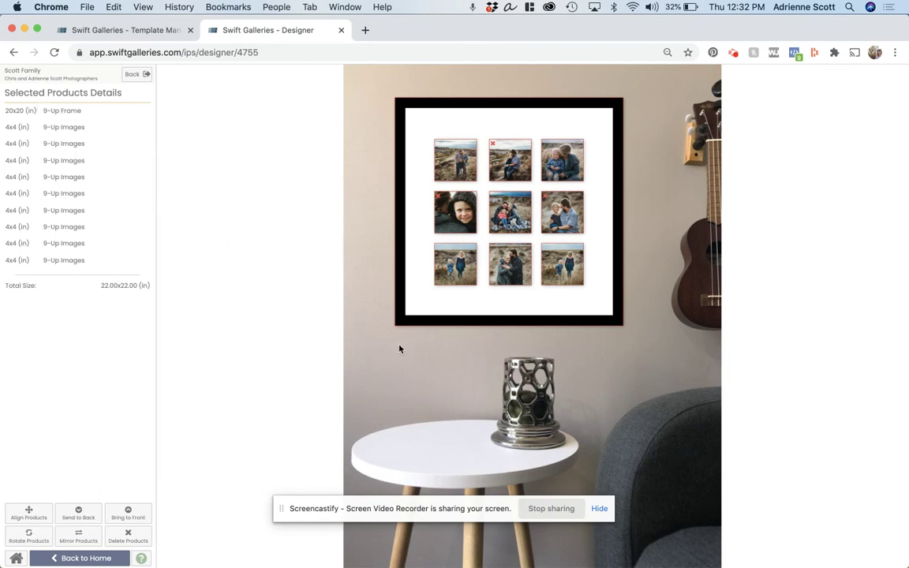
left_click(405, 369)
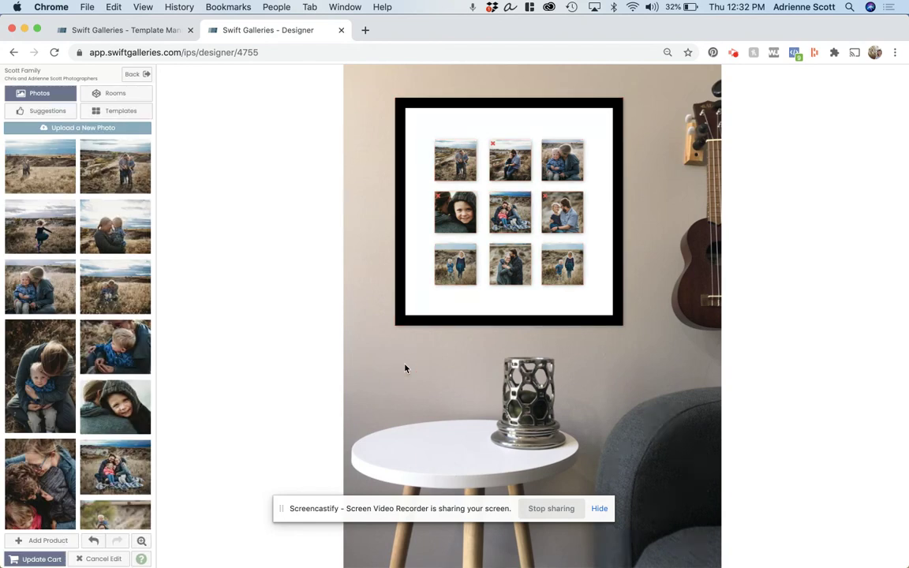